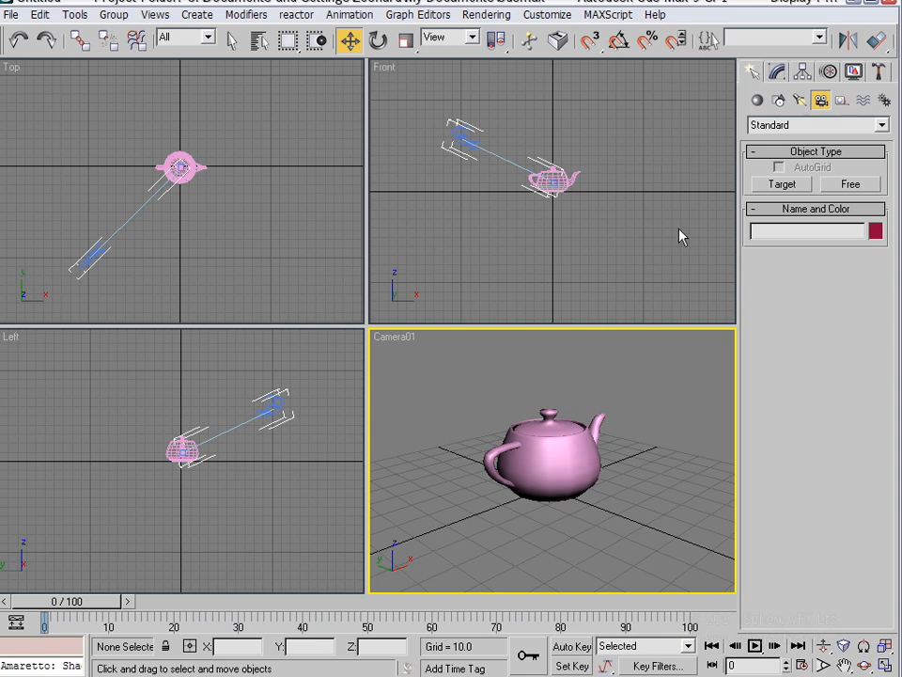
# Select the camera and examine its position animation curves in an enlarged Curve Editor, then close it
pyautogui.click(428, 15)
pyautogui.click(493, 34)
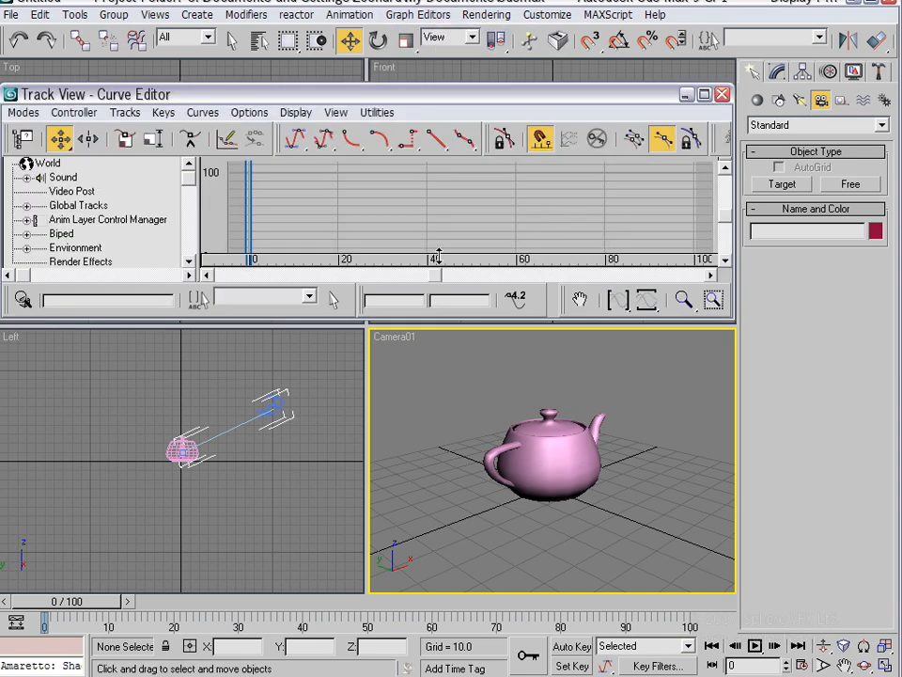
pyautogui.moveTo(301, 95); pyautogui.dragTo(317, 87)
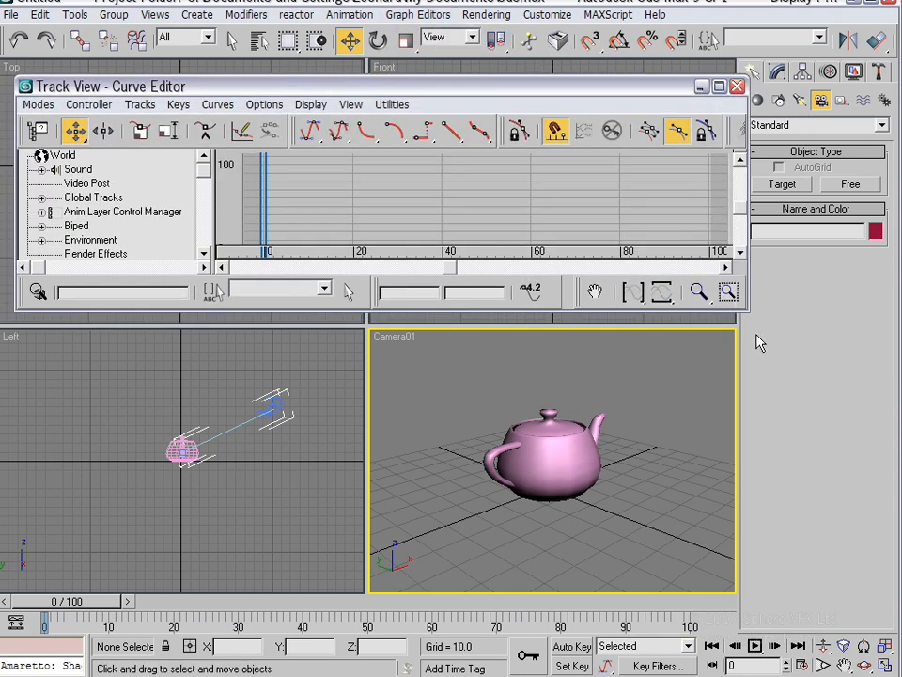
pyautogui.moveTo(747, 313); pyautogui.dragTo(709, 380)
pyautogui.click(270, 403)
pyautogui.click(271, 402)
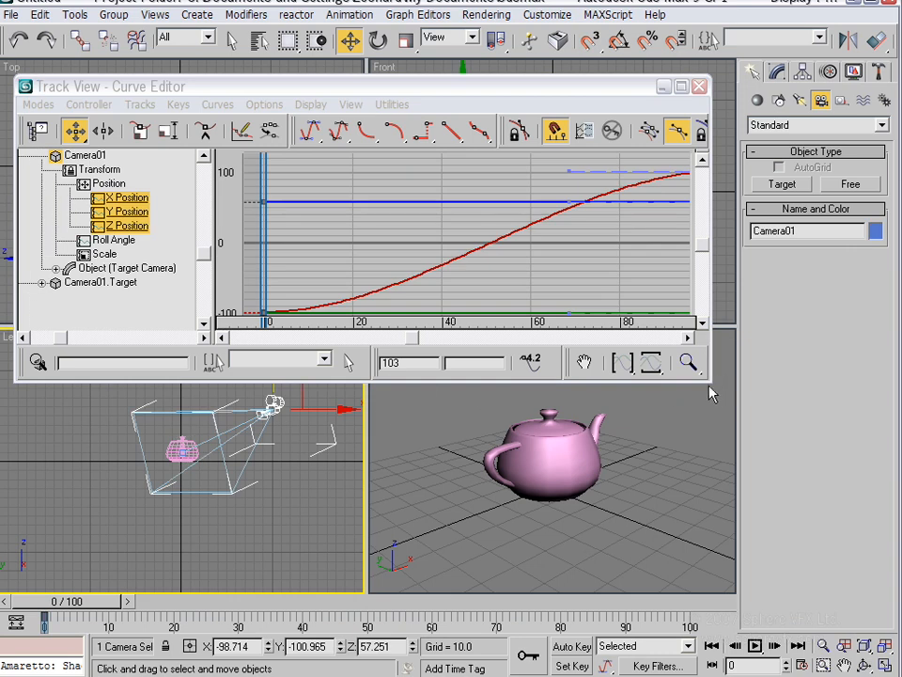
pyautogui.moveTo(711, 381); pyautogui.dragTo(794, 611)
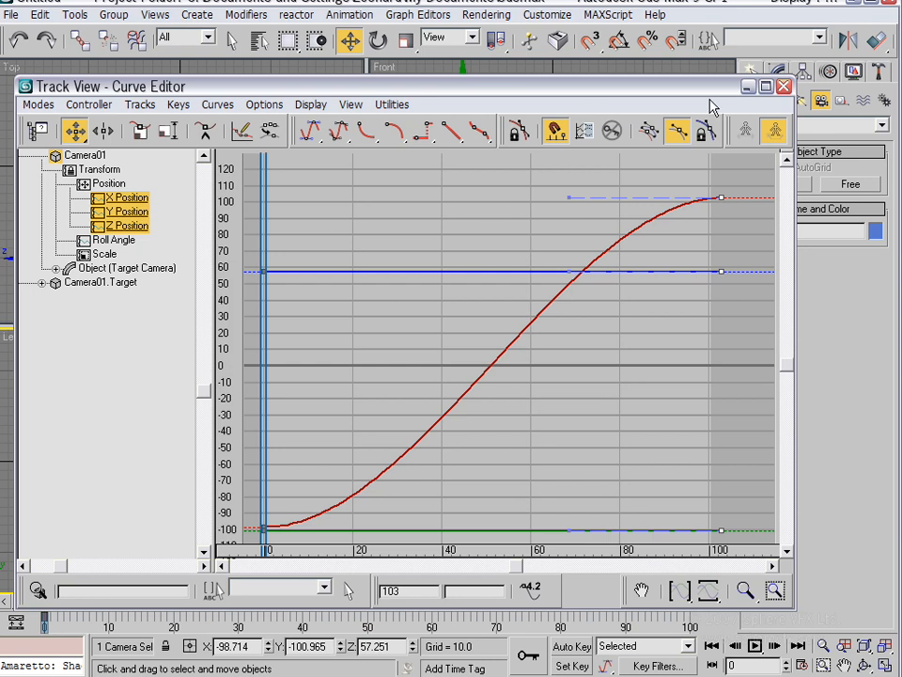
pyautogui.click(786, 88)
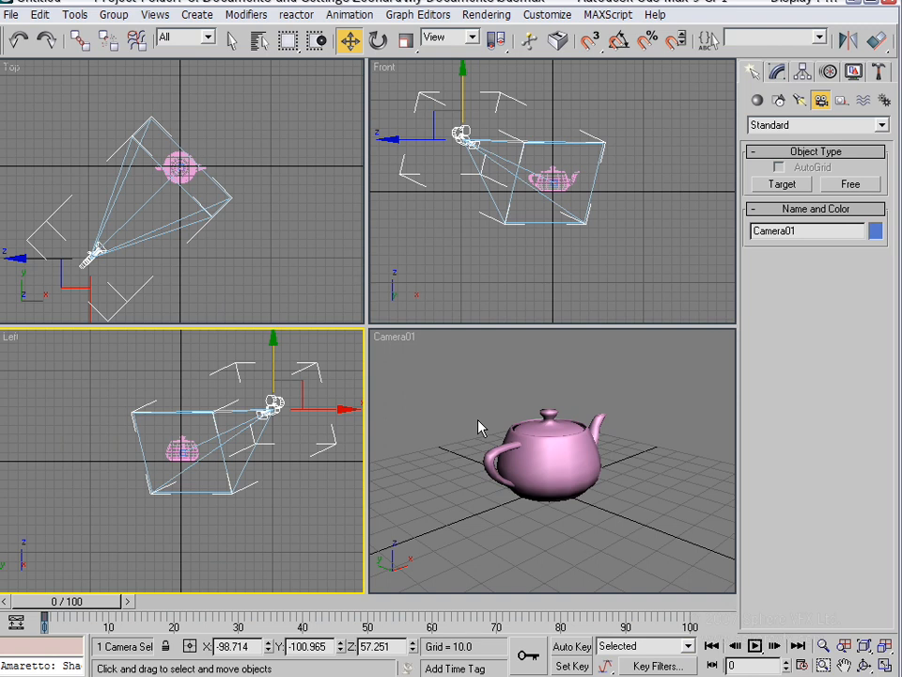
# Examine the camera's position keys in the Dope Sheet and scrub the animation to frame 100 and back to frame 0
pyautogui.click(444, 15)
pyautogui.click(455, 51)
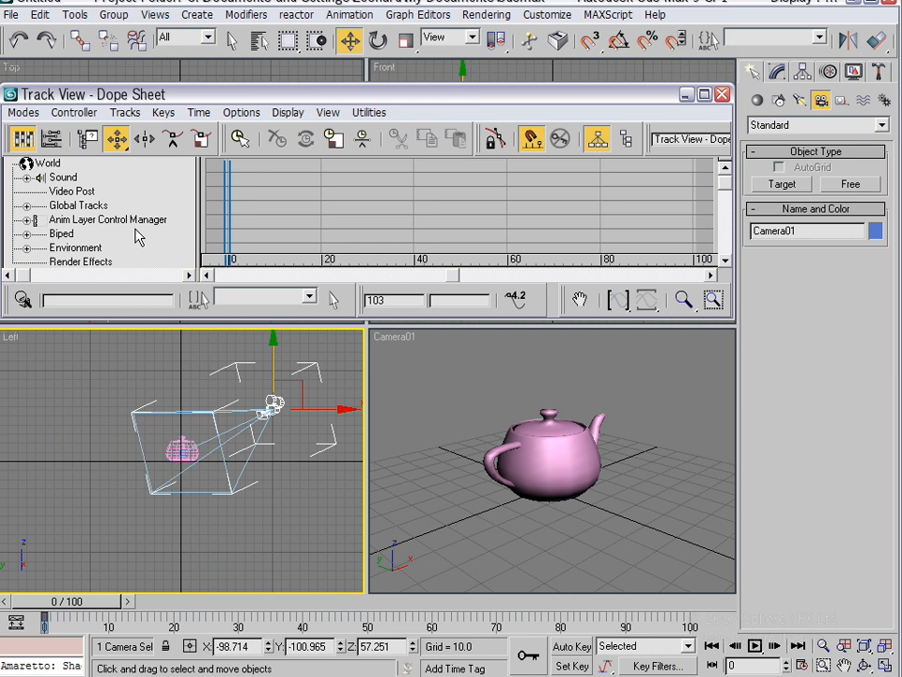
pyautogui.click(273, 402)
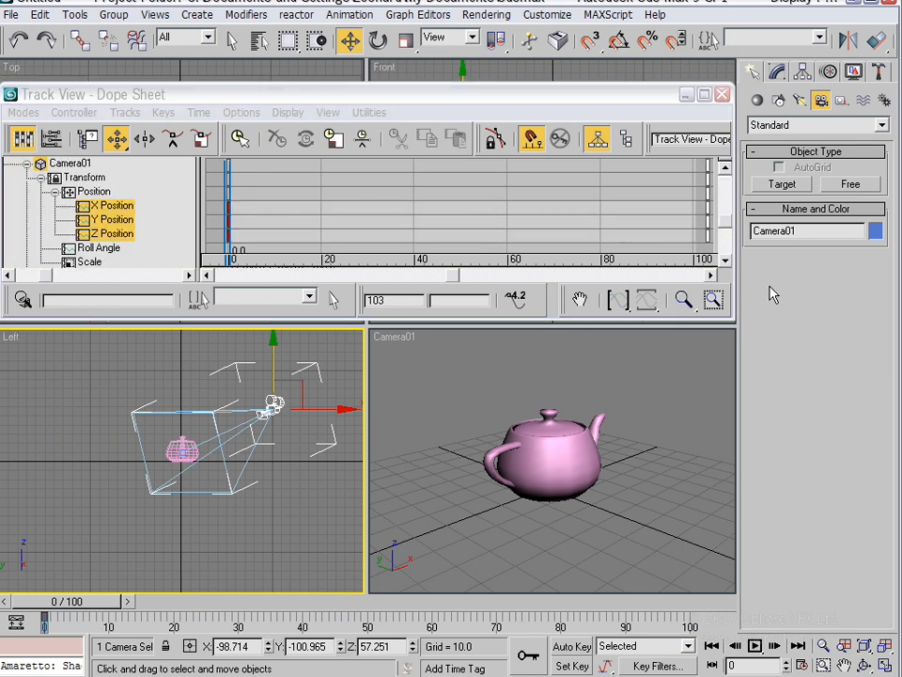
pyautogui.moveTo(728, 222); pyautogui.dragTo(737, 172)
pyautogui.scroll(-5, 552, 173)
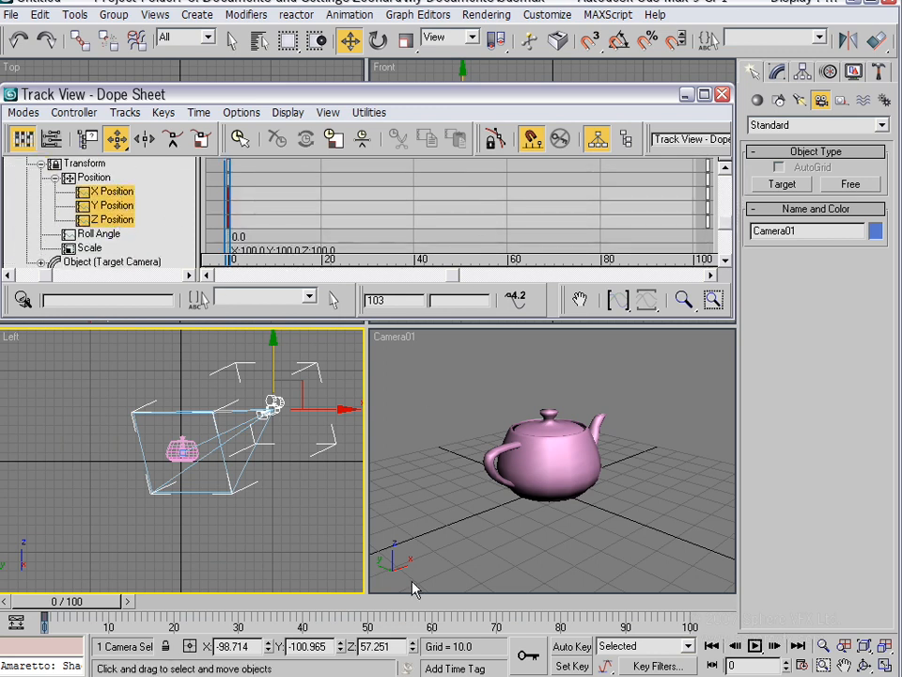
pyautogui.moveTo(52, 621); pyautogui.dragTo(691, 625)
pyautogui.press('w')
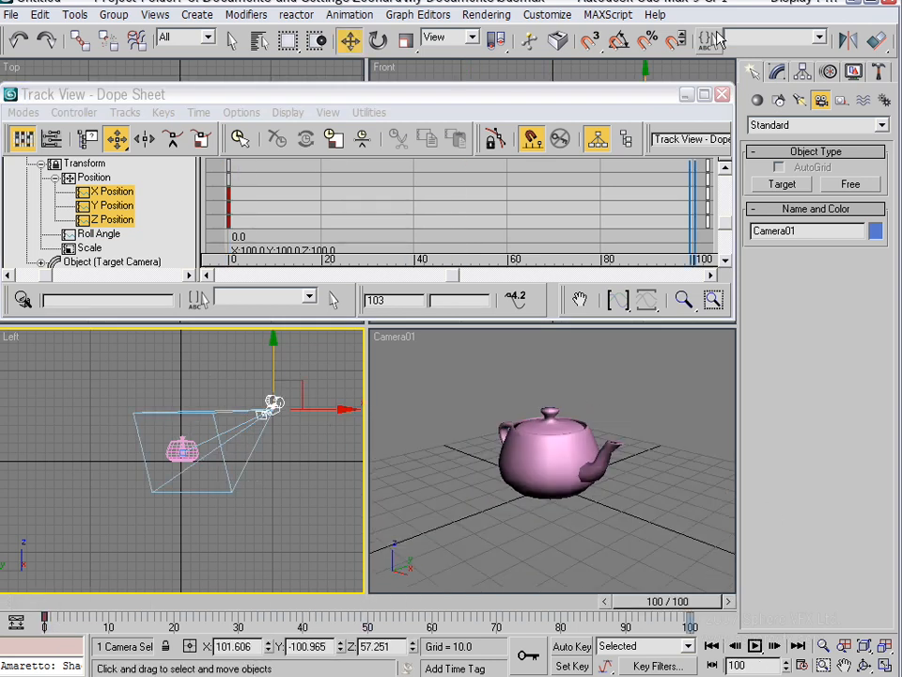
pyautogui.click(722, 96)
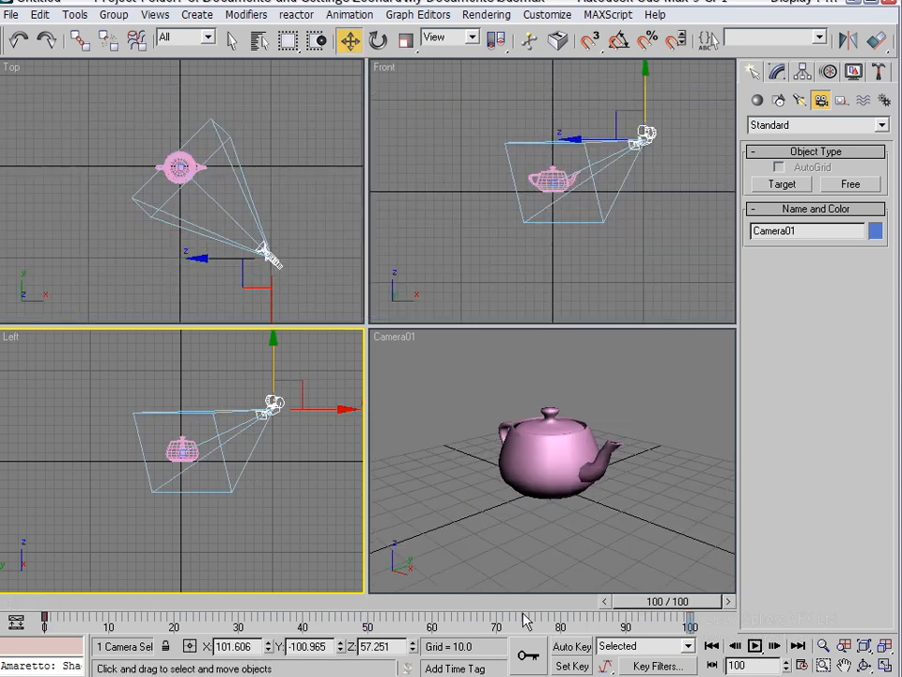
pyautogui.moveTo(637, 607); pyautogui.dragTo(2, 501)
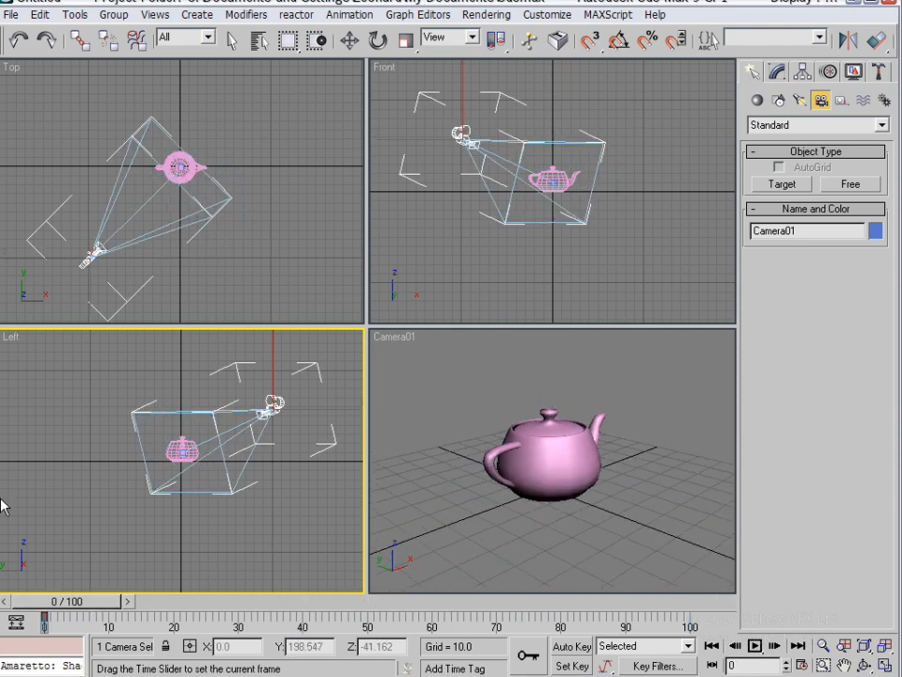
pyautogui.press('w')
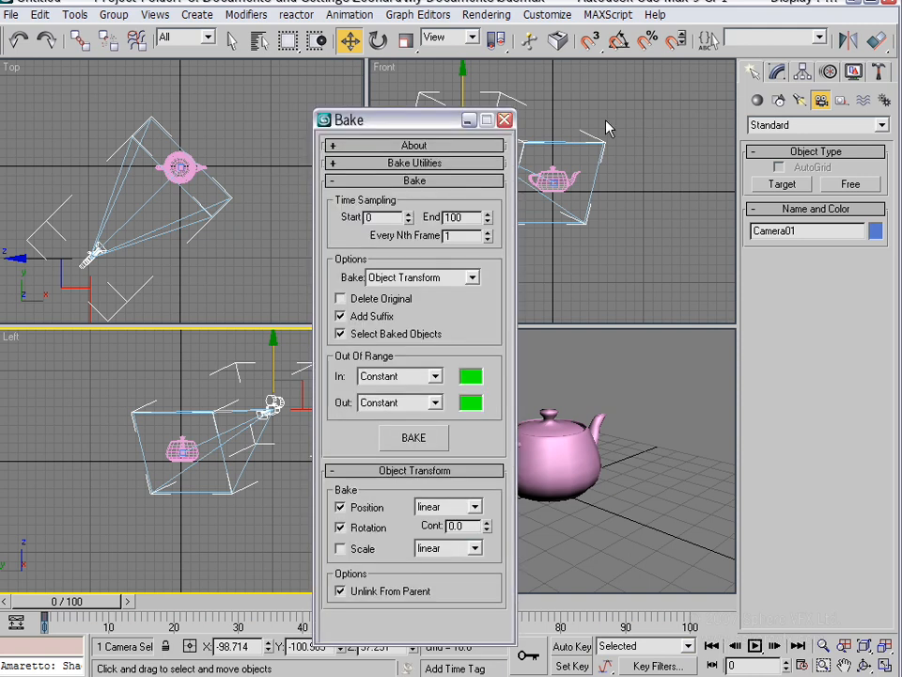
# Review the Bake script's About and Bake Utilities sections, leaving the utilities collapsed
pyautogui.moveTo(423, 120); pyautogui.dragTo(351, 73)
pyautogui.click(324, 118)
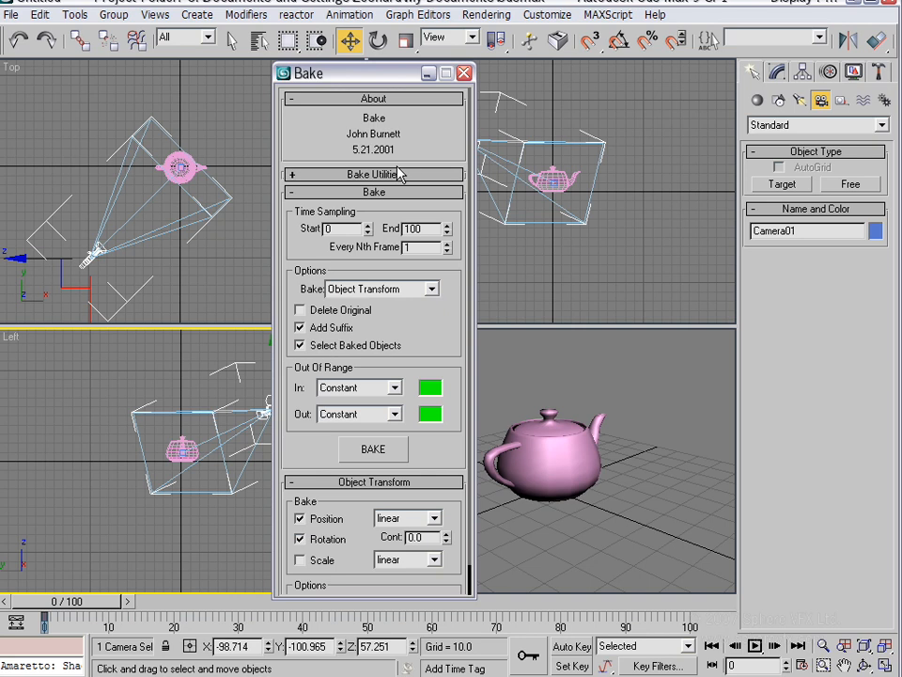
pyautogui.moveTo(307, 70); pyautogui.dragTo(191, 55)
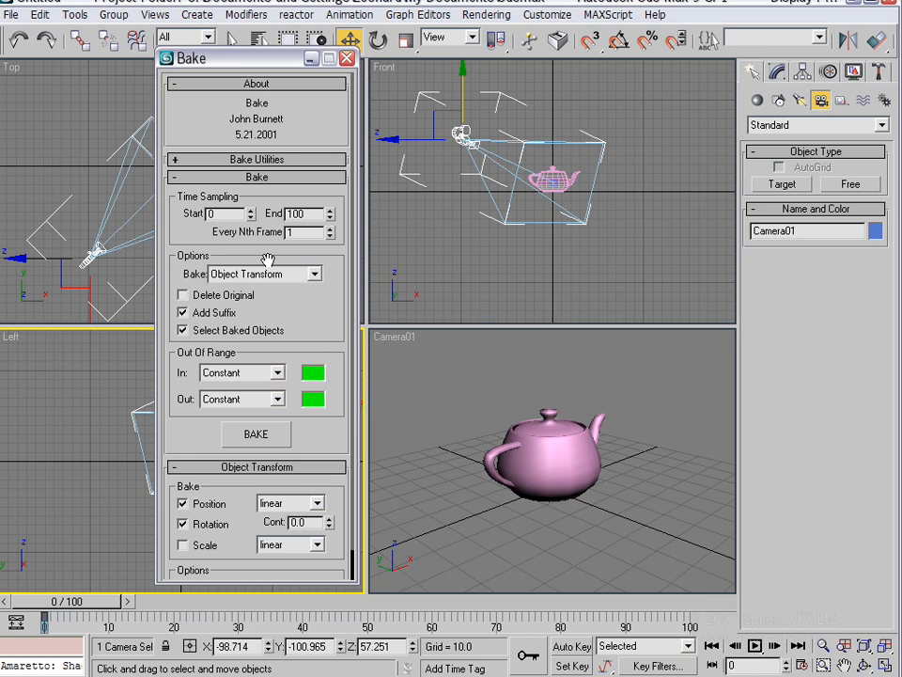
pyautogui.click(250, 162)
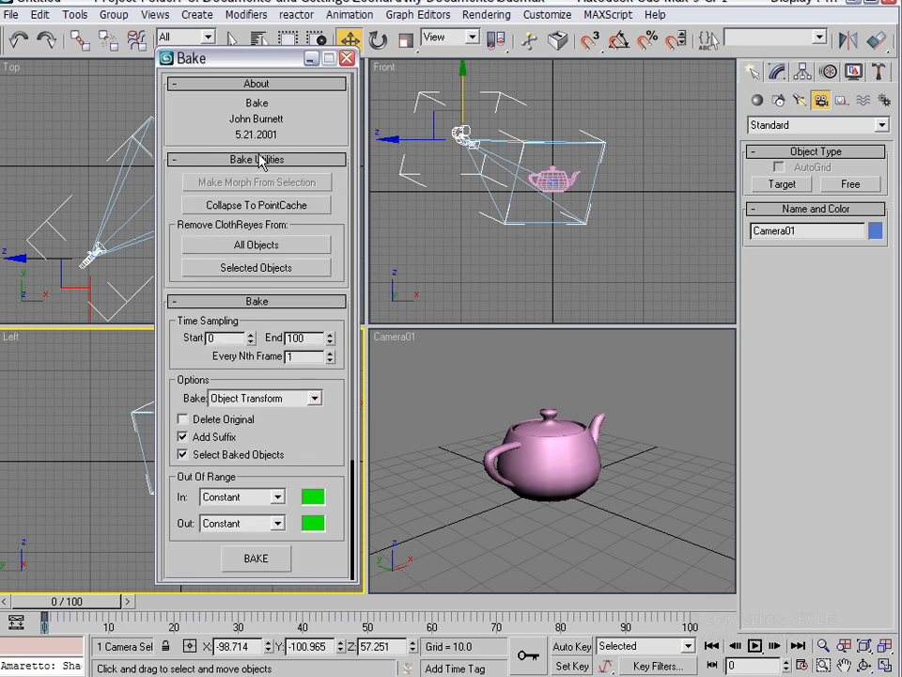
pyautogui.click(261, 161)
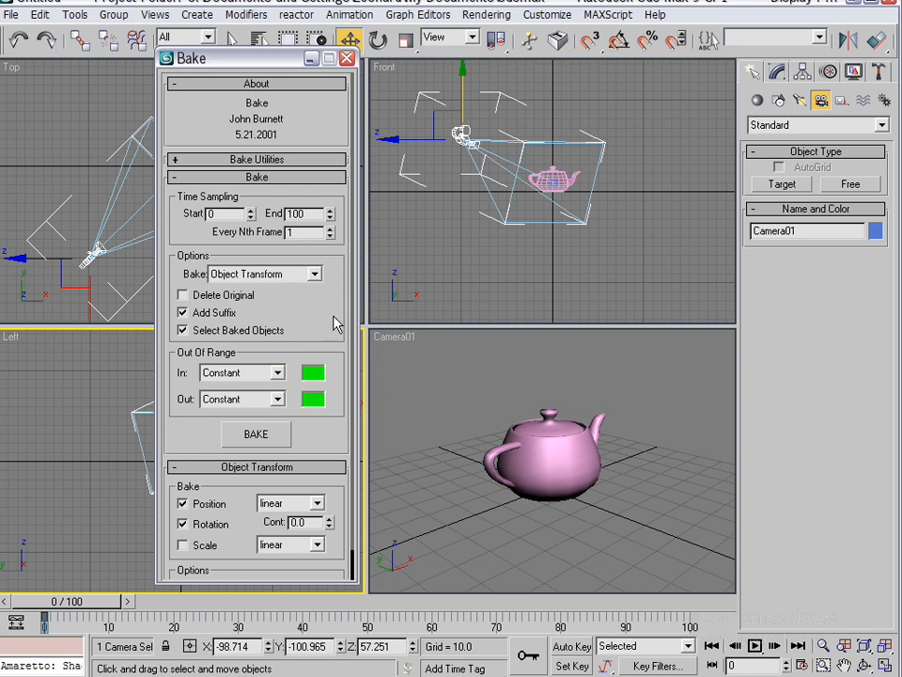
# Look through the available bake types, including Mesh Animation, and keep Object Transform selected
pyautogui.click(281, 274)
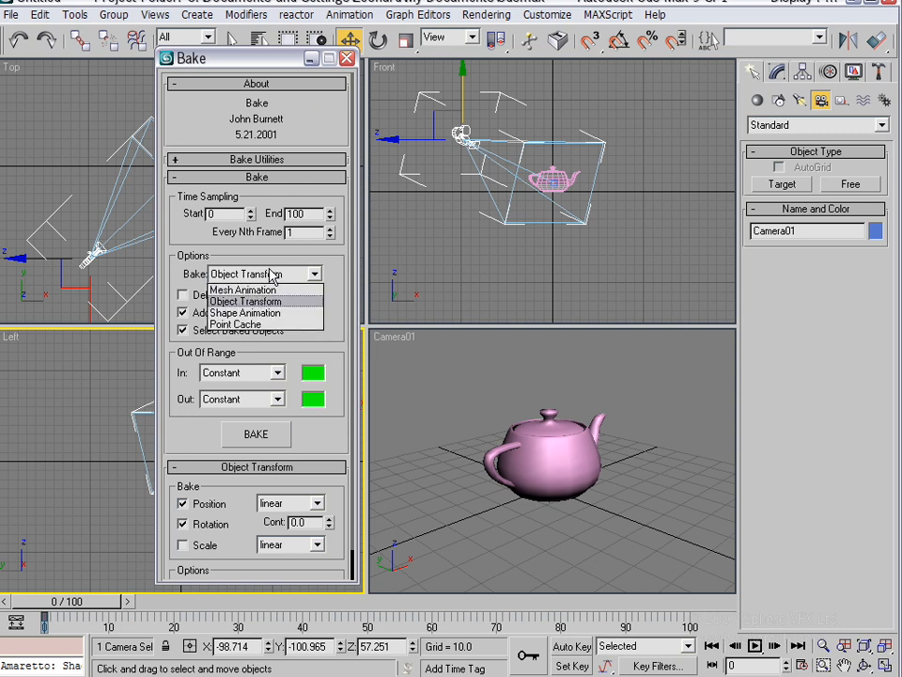
pyautogui.click(252, 291)
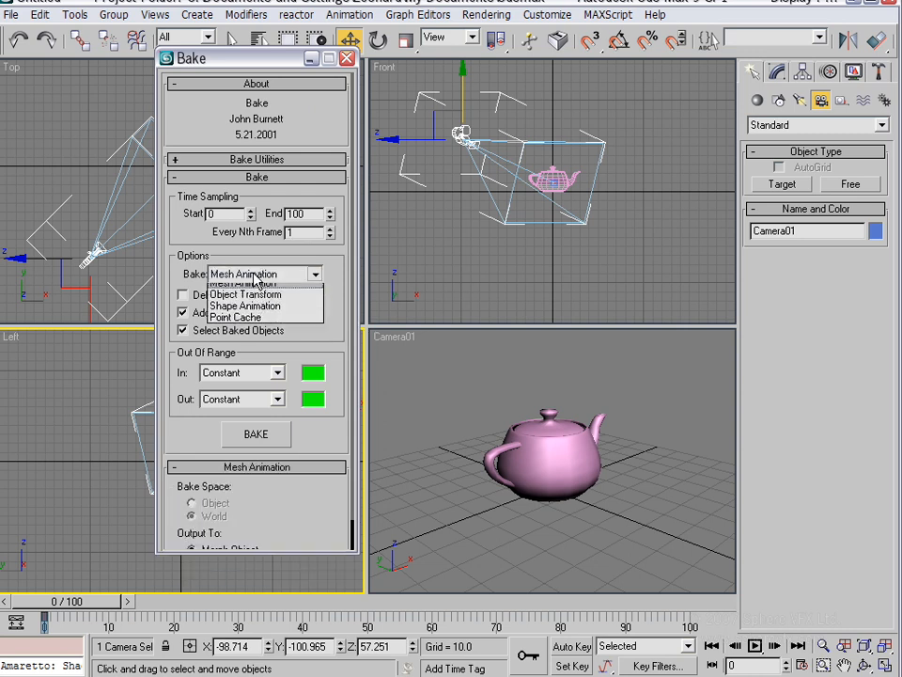
pyautogui.click(255, 302)
pyautogui.click(301, 274)
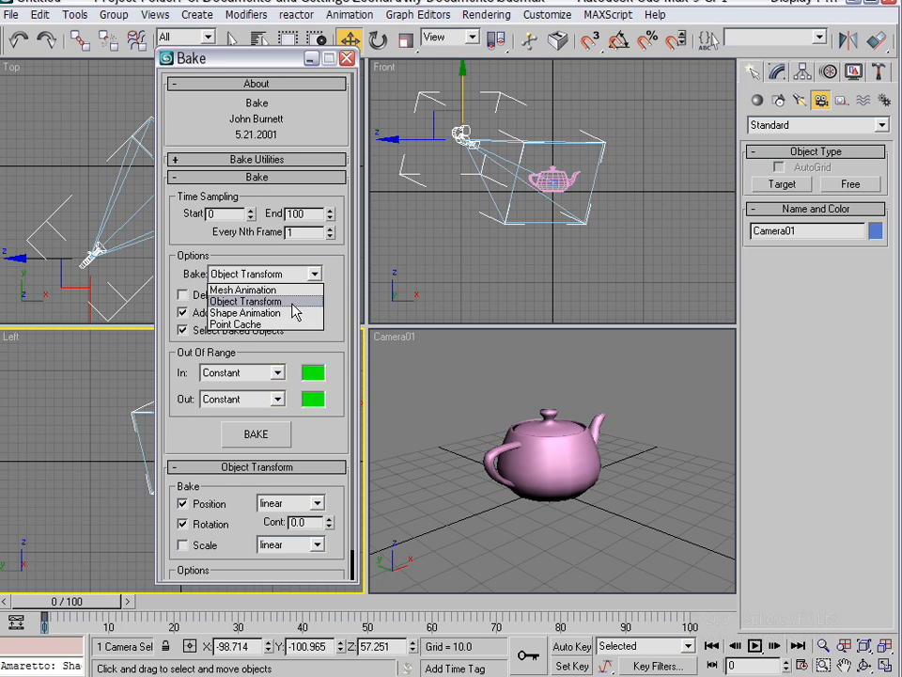
pyautogui.click(294, 311)
pyautogui.scroll(-2, 296, 304)
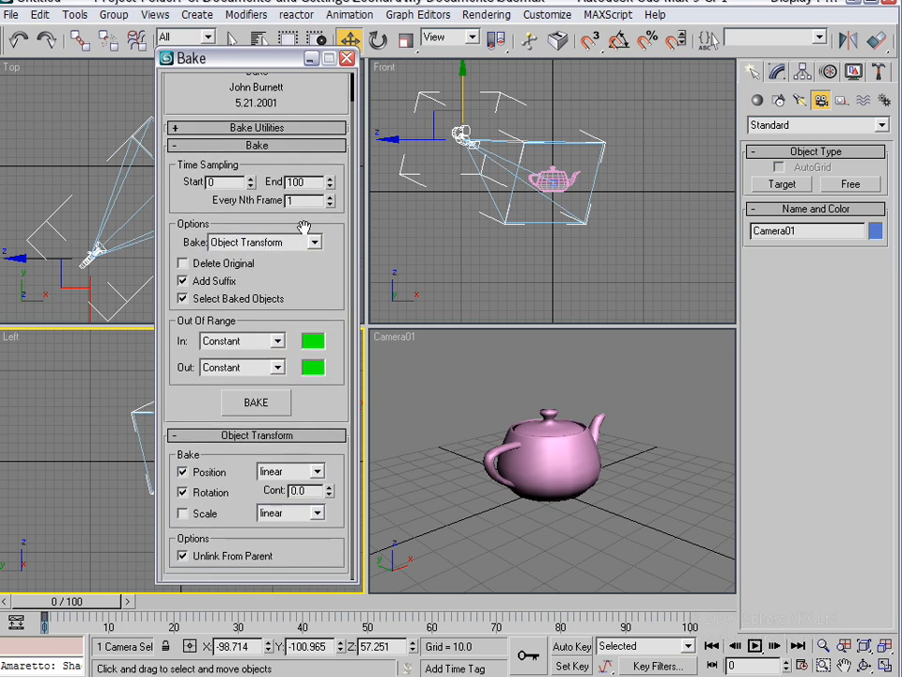
# Bake Camera01's object transform for every frame from 0 to 100 with Constant out-of-range behaviour
pyautogui.click(274, 341)
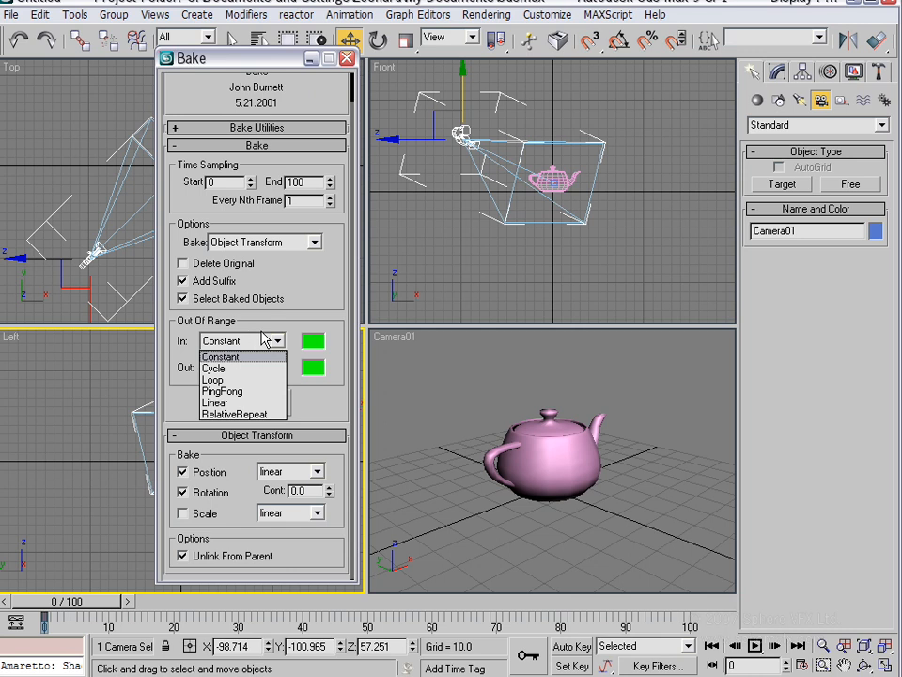
pyautogui.click(265, 341)
pyautogui.click(241, 341)
pyautogui.click(292, 295)
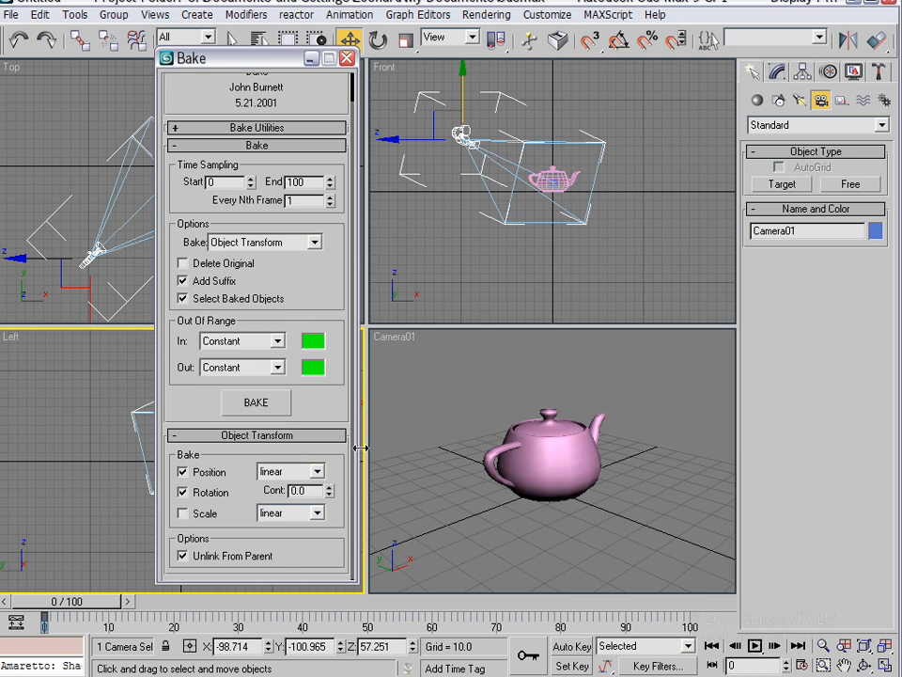
pyautogui.click(260, 404)
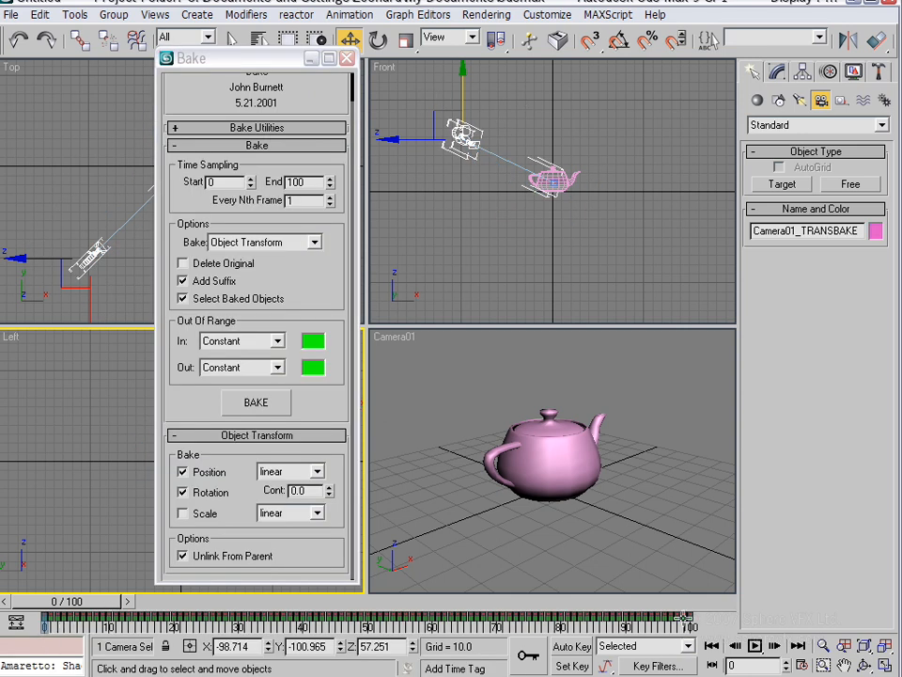
# Inspect the baked camera's position and rotation curves in the Curve Editor and close it
pyautogui.click(406, 14)
pyautogui.click(422, 35)
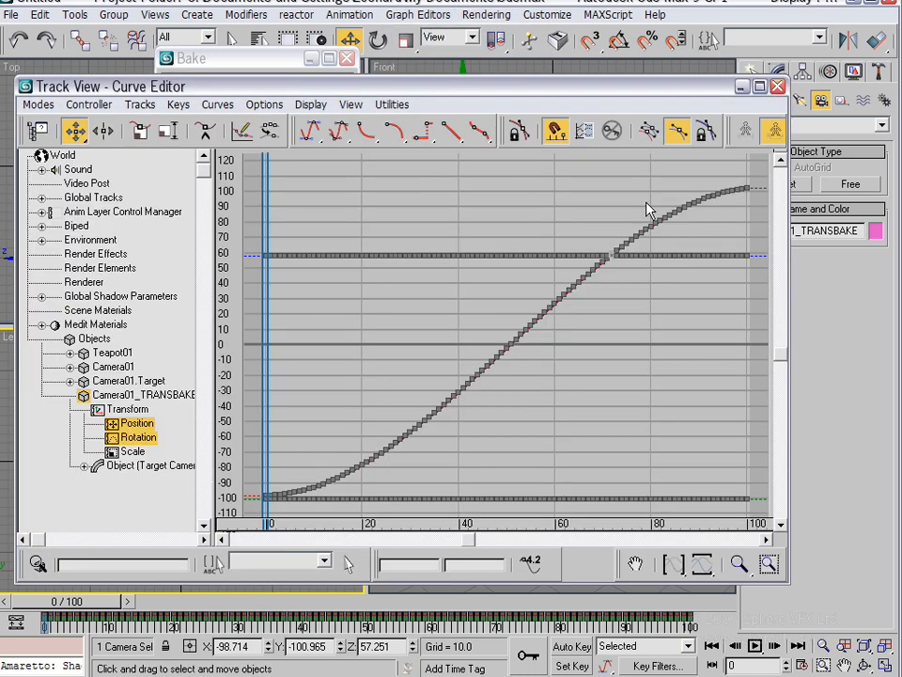
pyautogui.click(779, 88)
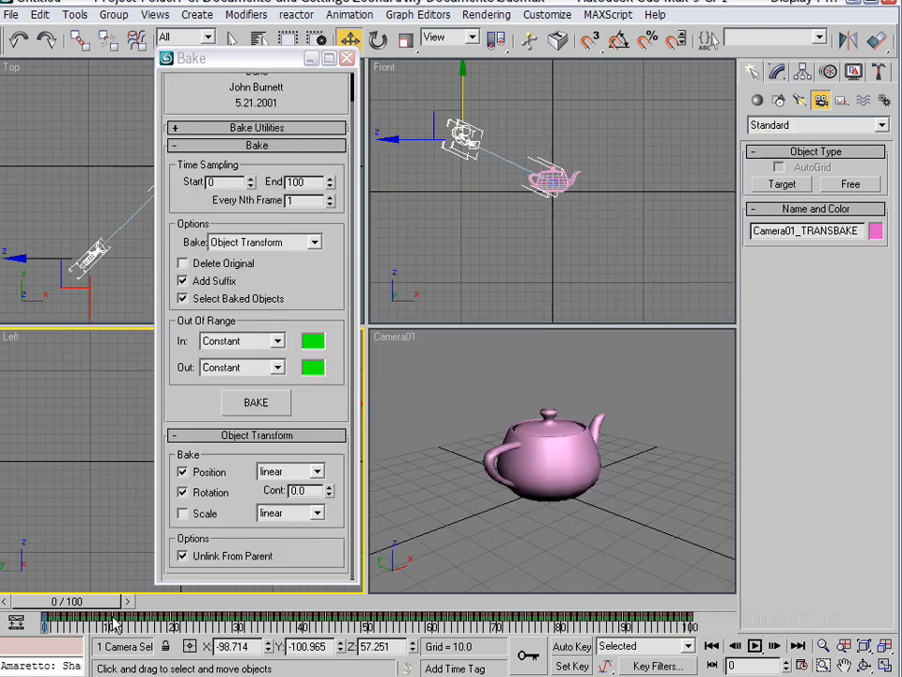
# Move the baked camera's key near frame 4 to frame 0 on the timeline and close the Bake script
pyautogui.moveTo(71, 623); pyautogui.dragTo(2, 555)
pyautogui.press('w')
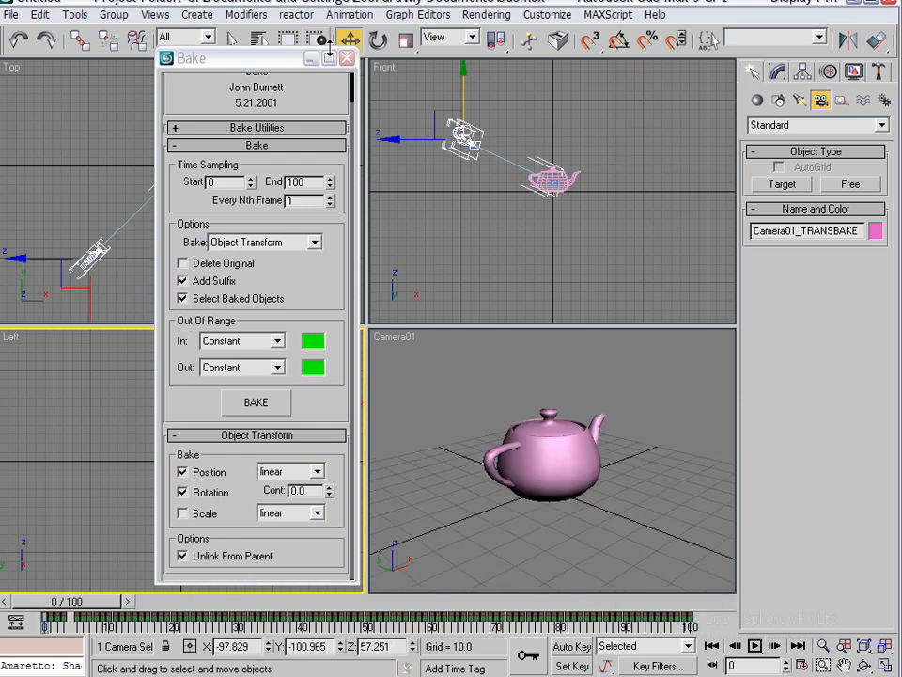
pyautogui.click(346, 59)
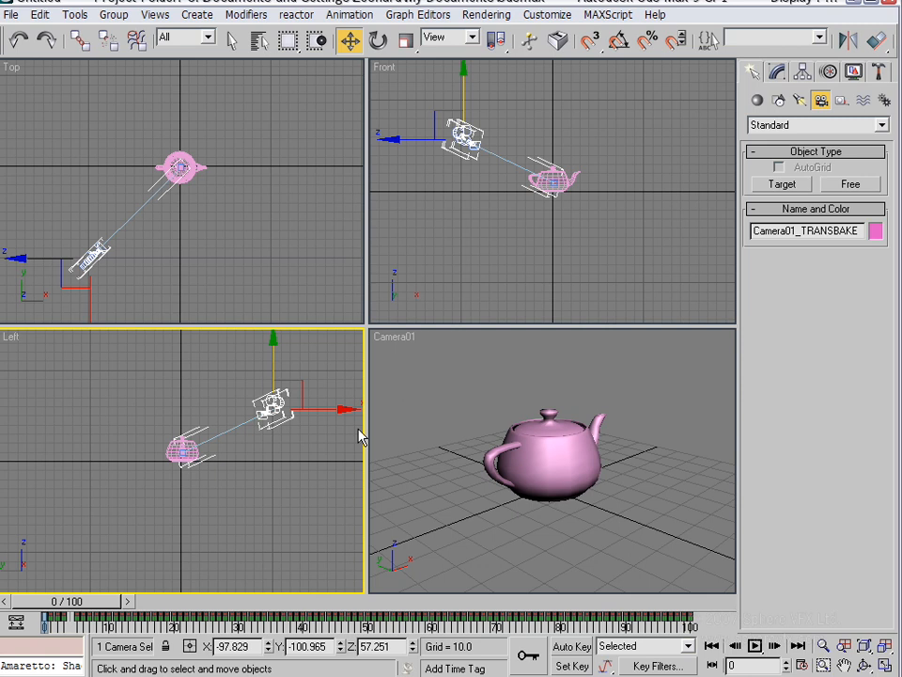
# Start exporting the scene with the file type ASCII Scene Export (*.ASE)
pyautogui.click(11, 14)
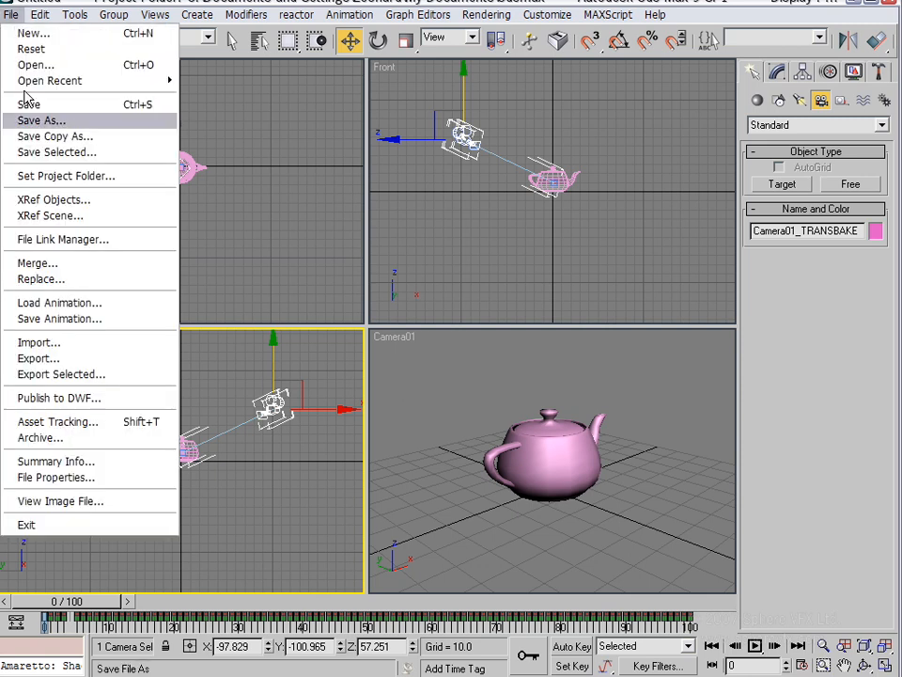
pyautogui.click(35, 359)
pyautogui.moveTo(278, 43); pyautogui.dragTo(448, 200)
pyautogui.click(351, 419)
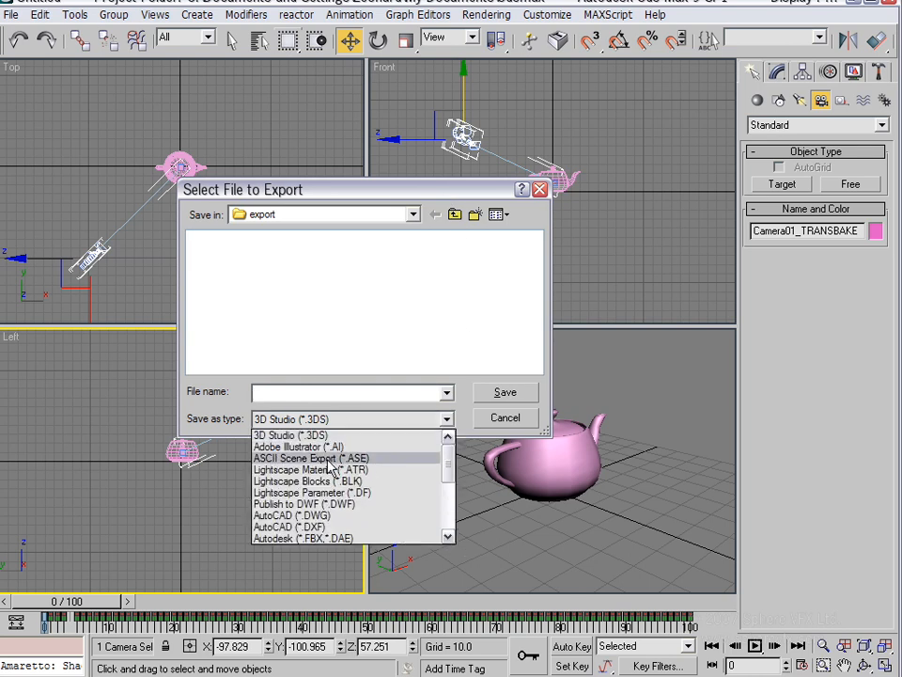
pyautogui.click(321, 459)
pyautogui.click(317, 394)
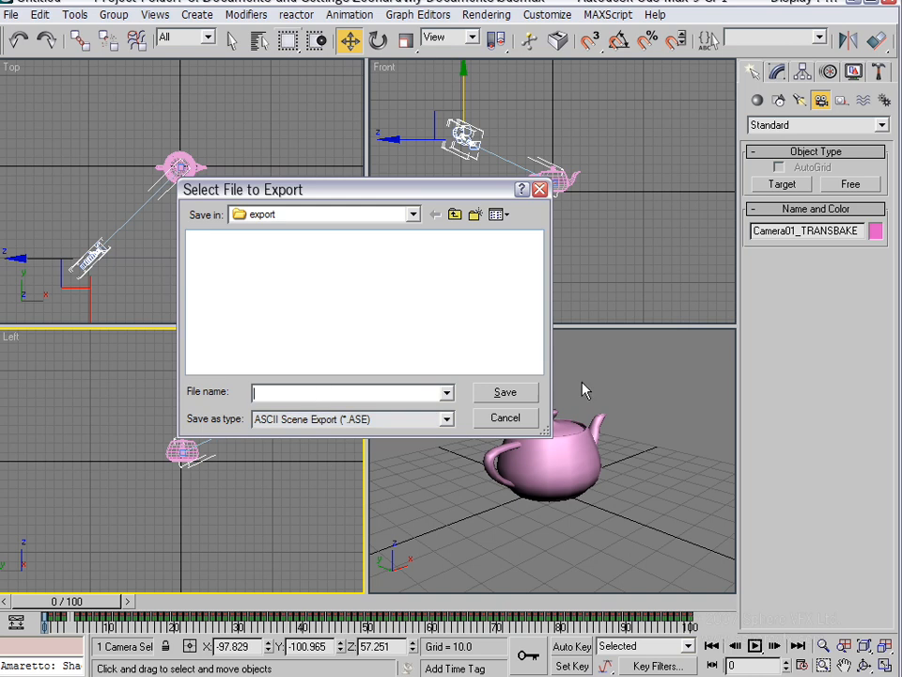
# Save the ASE file to the Desktop under a new name and accept the ASCII export options with Use Keys controller output
pyautogui.click(266, 215)
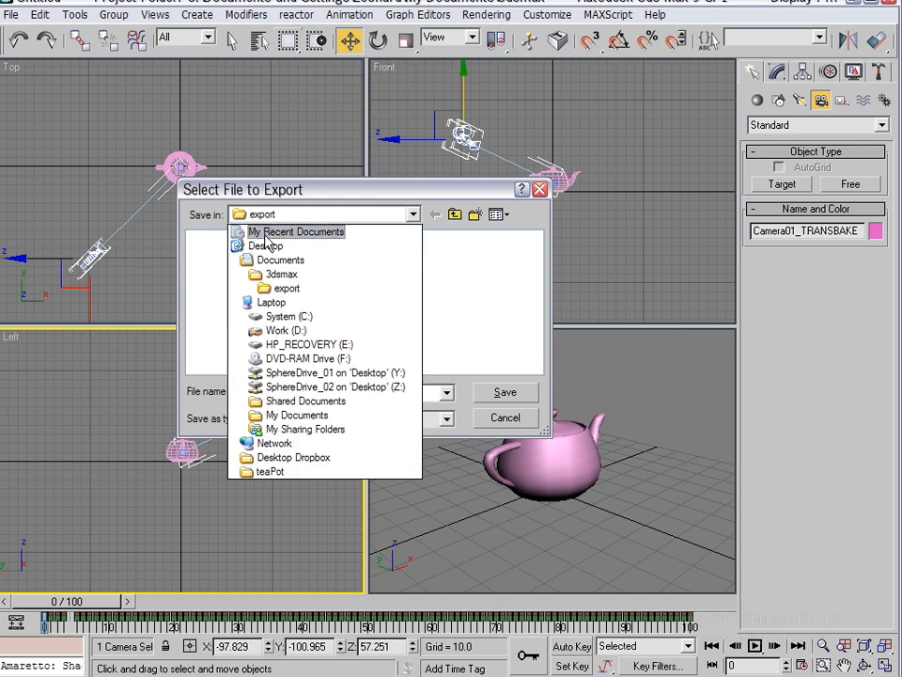
pyautogui.click(268, 245)
pyautogui.click(292, 393)
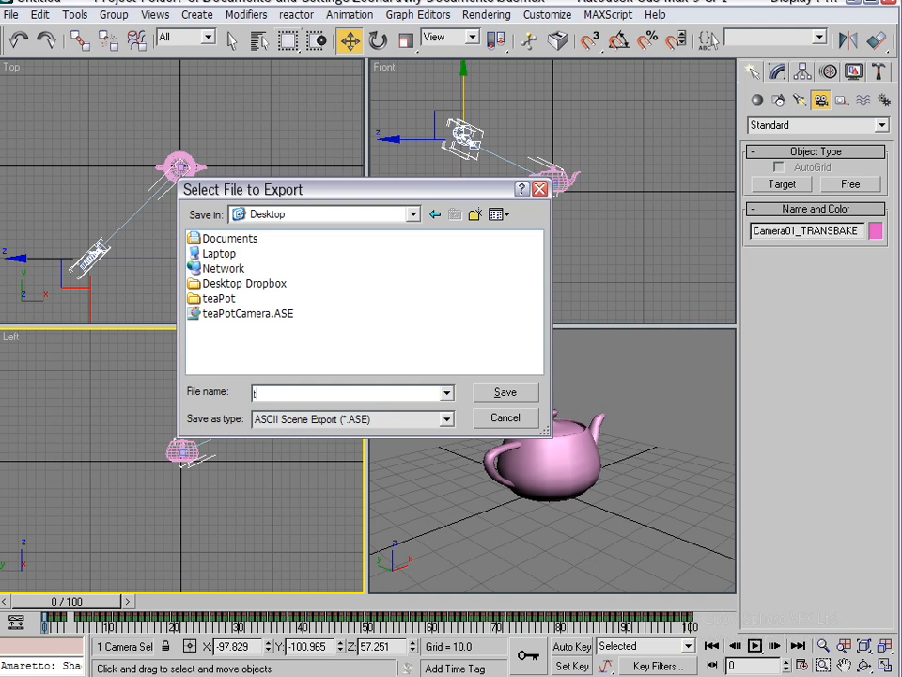
pyautogui.press('Return')
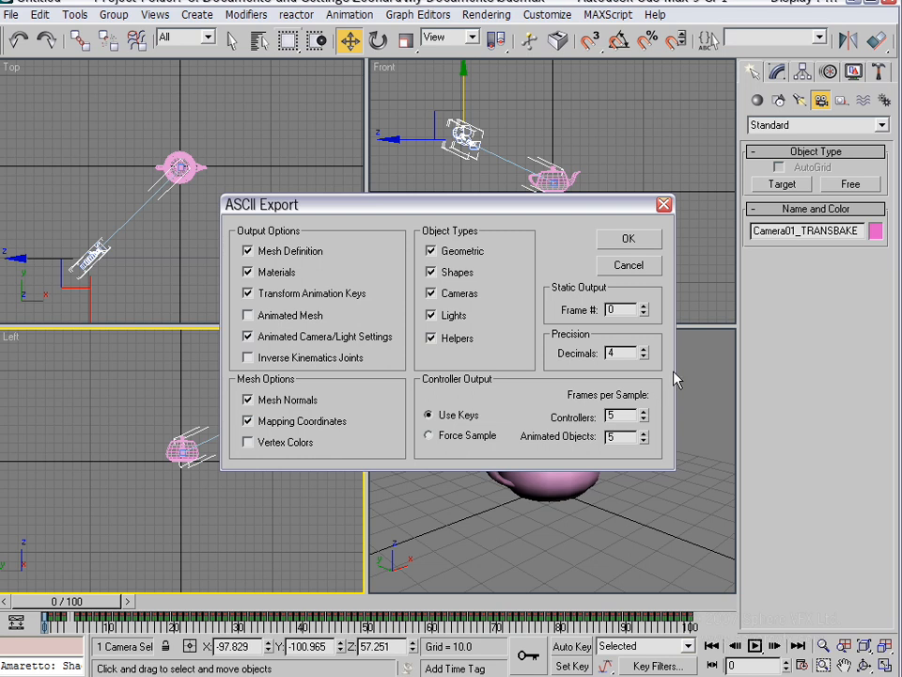
pyautogui.click(648, 242)
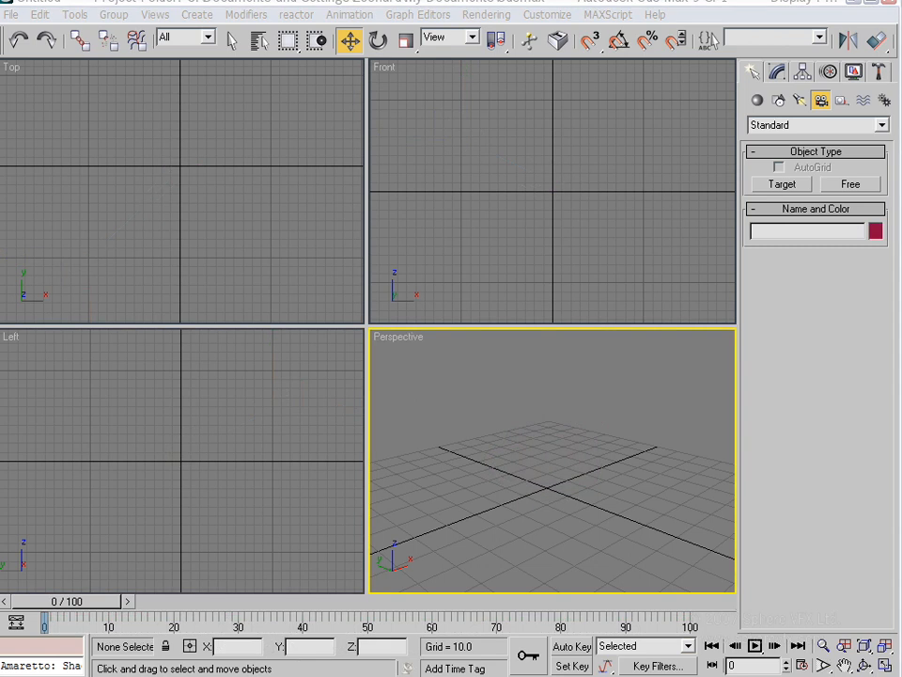
# Create a teapot with a radius of about 20.9 at the grid origin, zoom the views to it and maximize the Perspective viewport
pyautogui.click(758, 100)
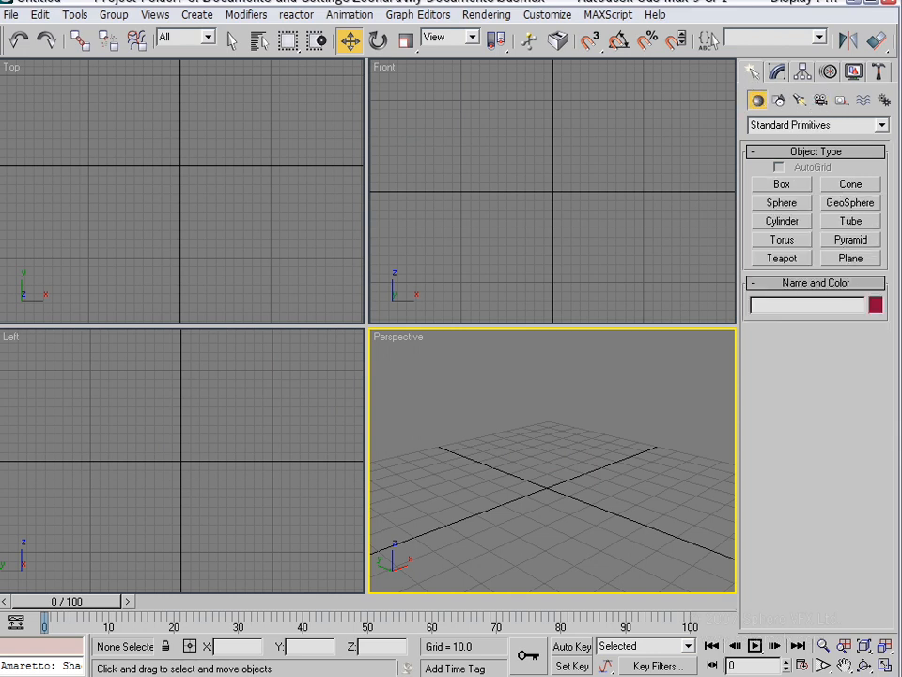
pyautogui.click(782, 258)
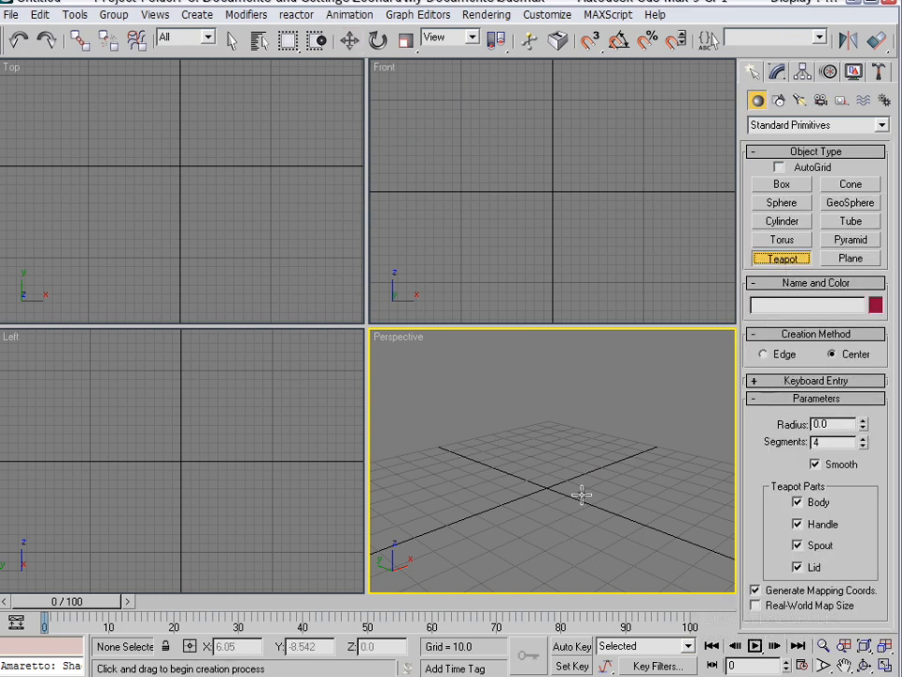
pyautogui.moveTo(548, 485); pyautogui.dragTo(592, 474)
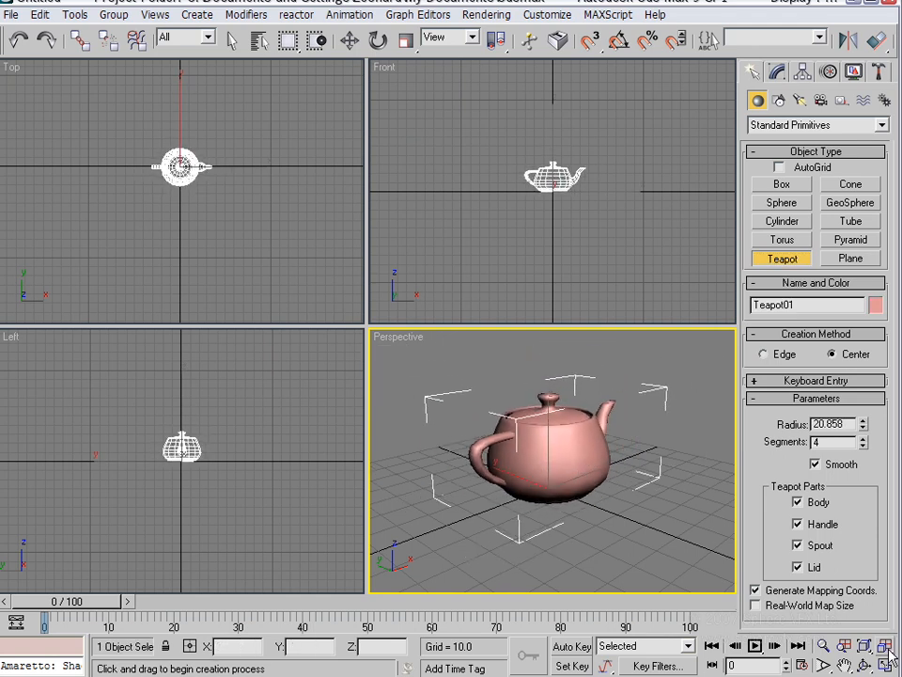
pyautogui.click(885, 647)
pyautogui.hotkey('alt', 'w')
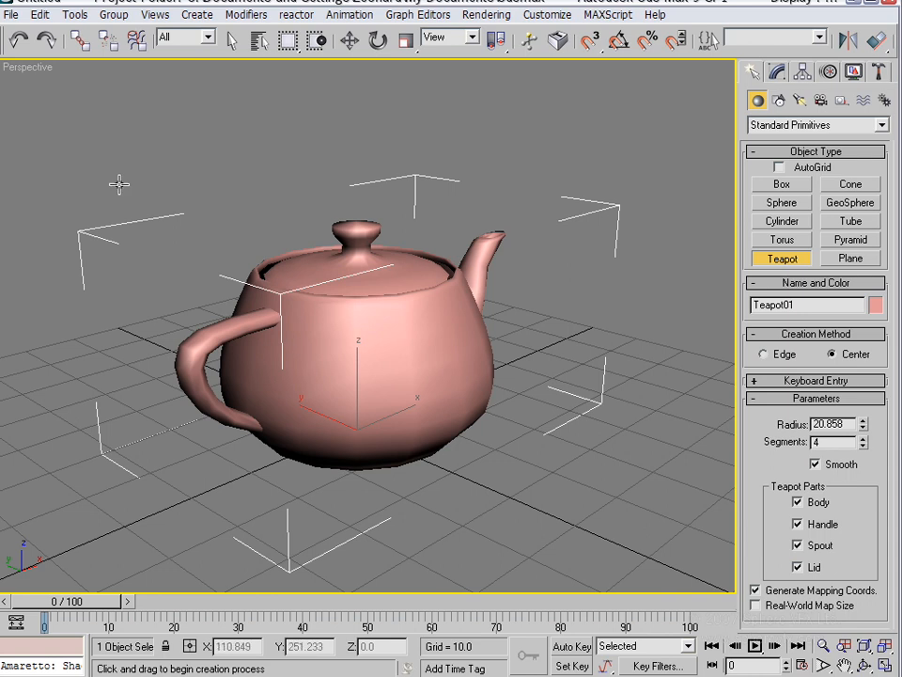
# Undo the teapot and redraw it at the grid origin with a radius of about 15.3
pyautogui.click(18, 39)
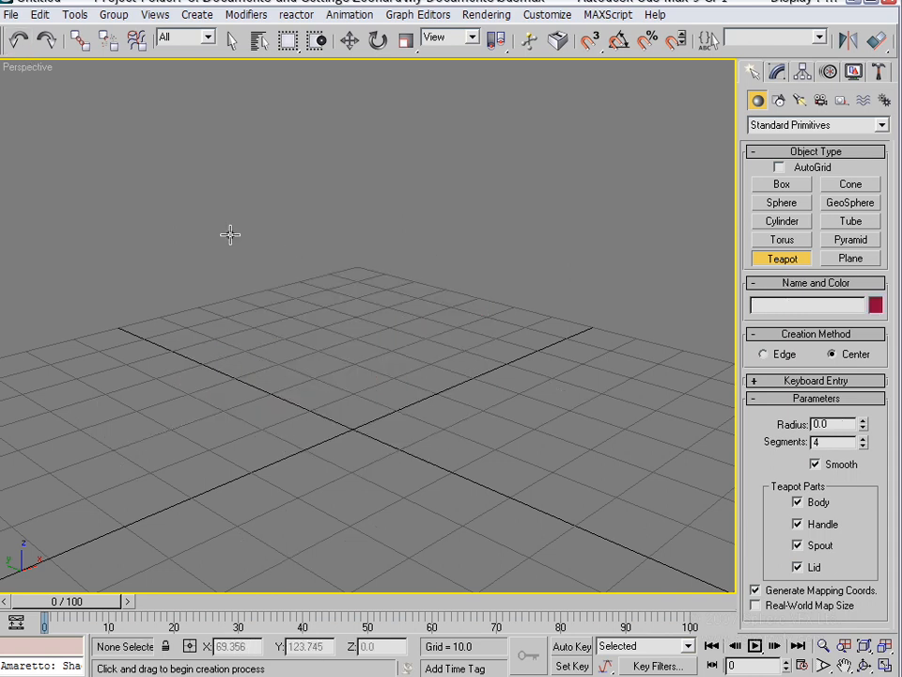
pyautogui.moveTo(355, 420); pyautogui.dragTo(360, 390)
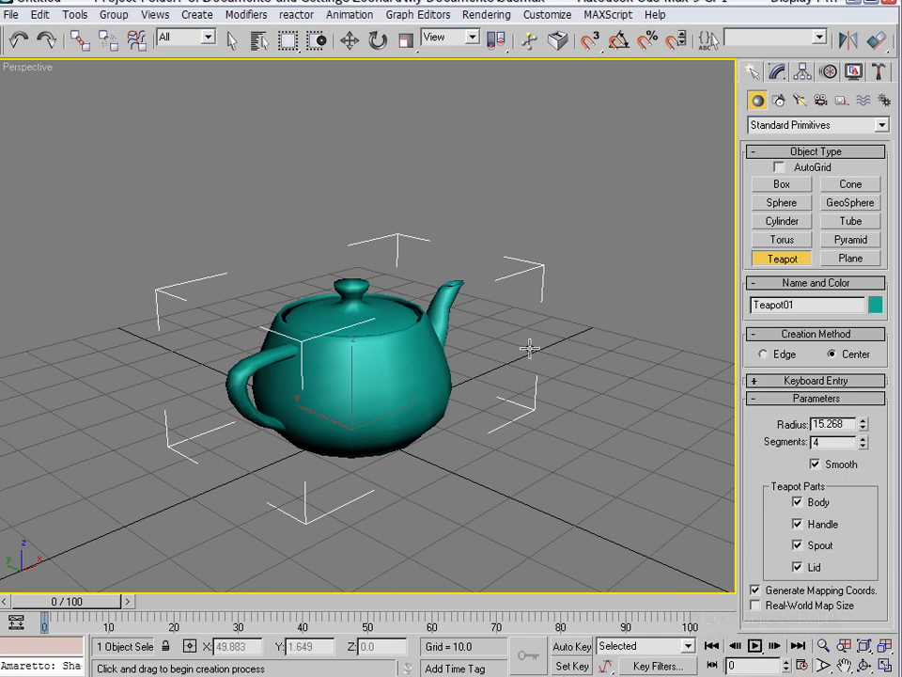
pyautogui.keyDown('alt'); pyautogui.moveTo(528, 347); pyautogui.dragTo(386, 246, button='middle'); pyautogui.keyUp('alt')
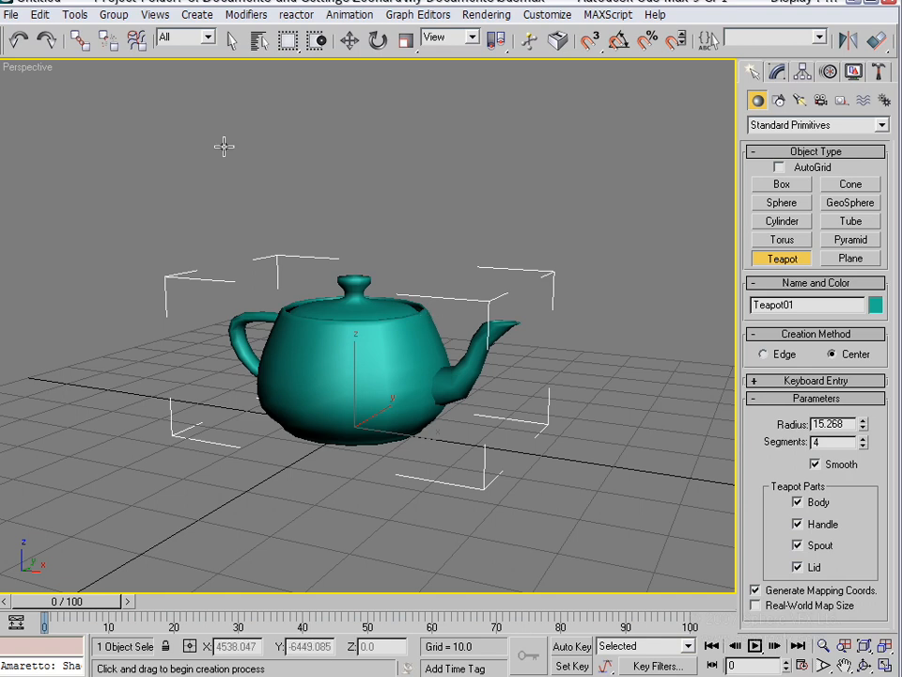
pyautogui.click(10, 14)
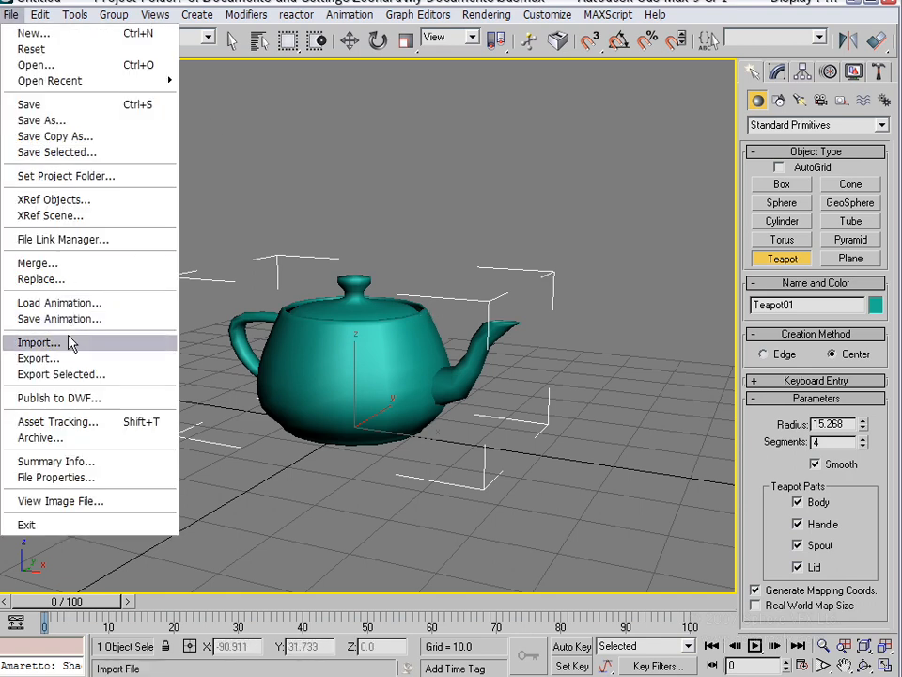
pyautogui.click(69, 362)
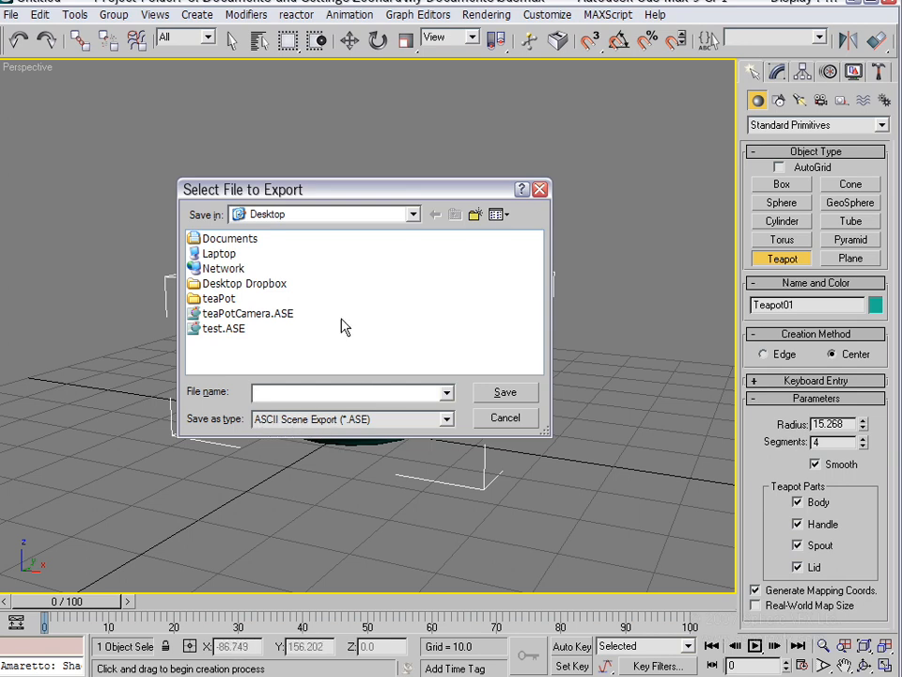
pyautogui.moveTo(319, 193); pyautogui.dragTo(343, 152)
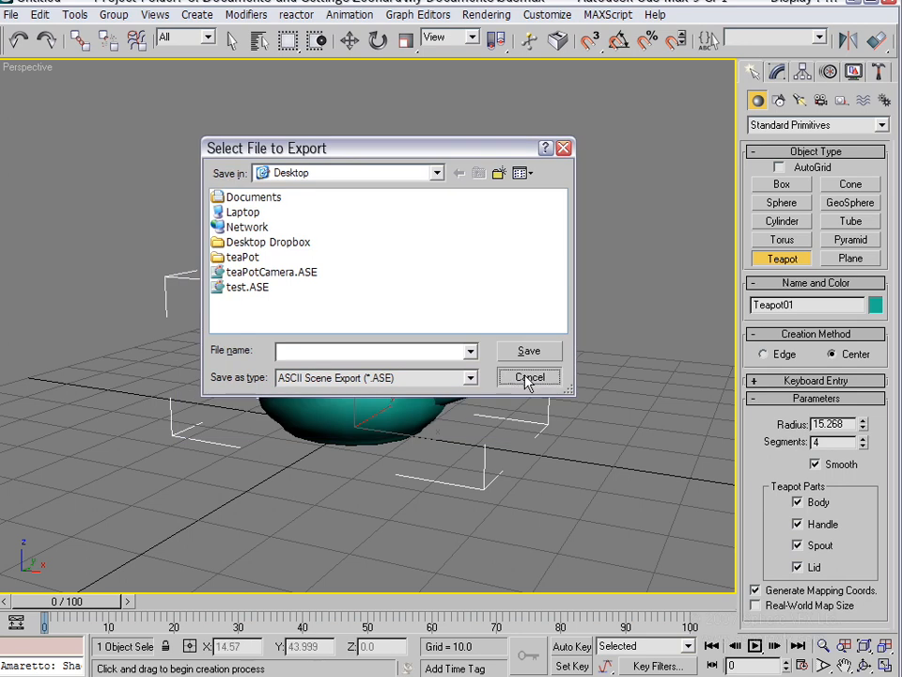
pyautogui.click(529, 376)
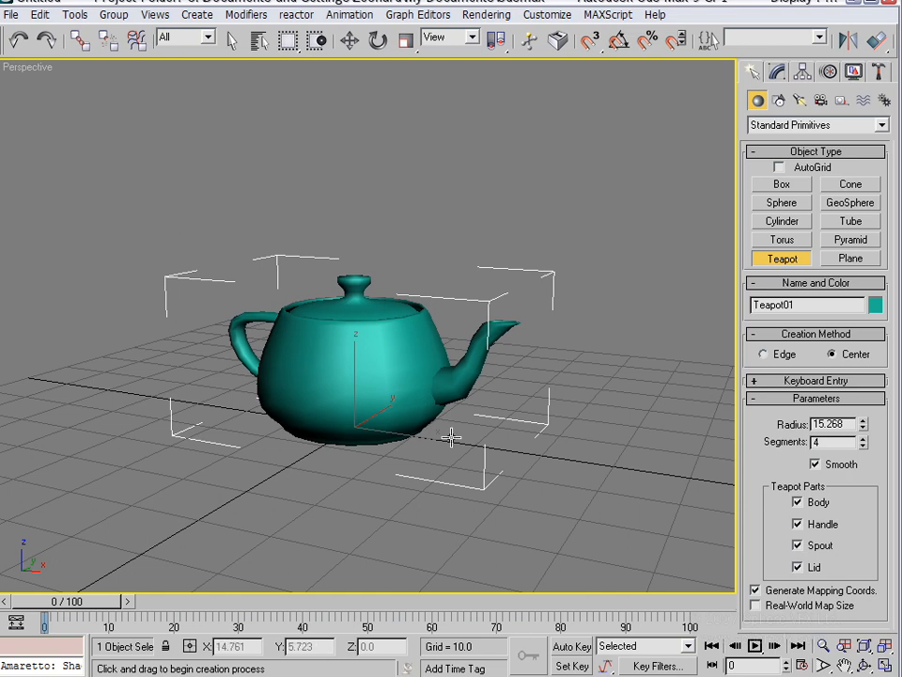
# Start exporting only the selected teapot with the file type Autodesk (*.FBX,*.DAE)
pyautogui.click(11, 14)
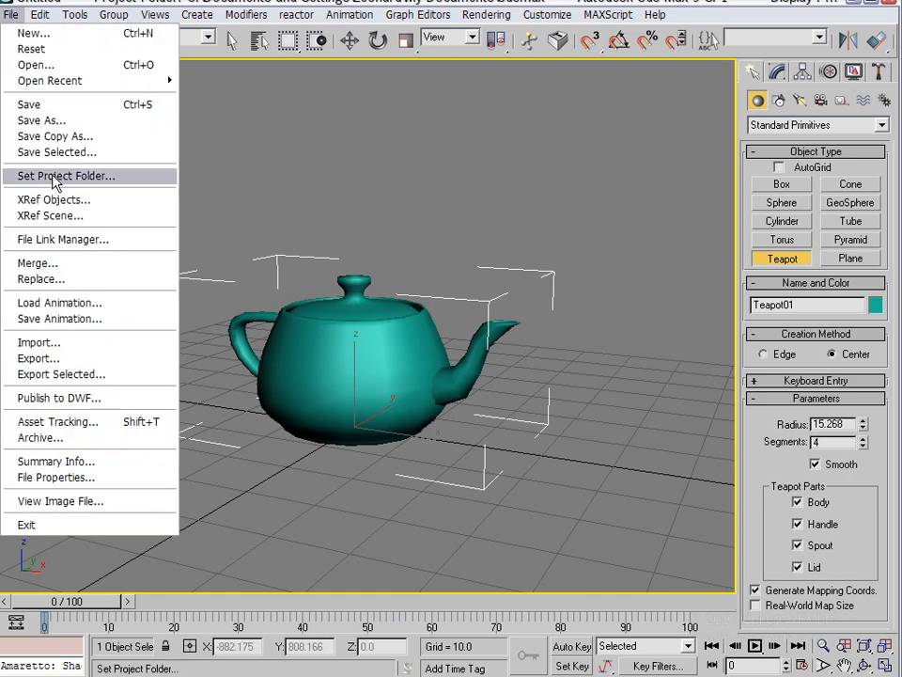
pyautogui.click(78, 375)
pyautogui.click(389, 377)
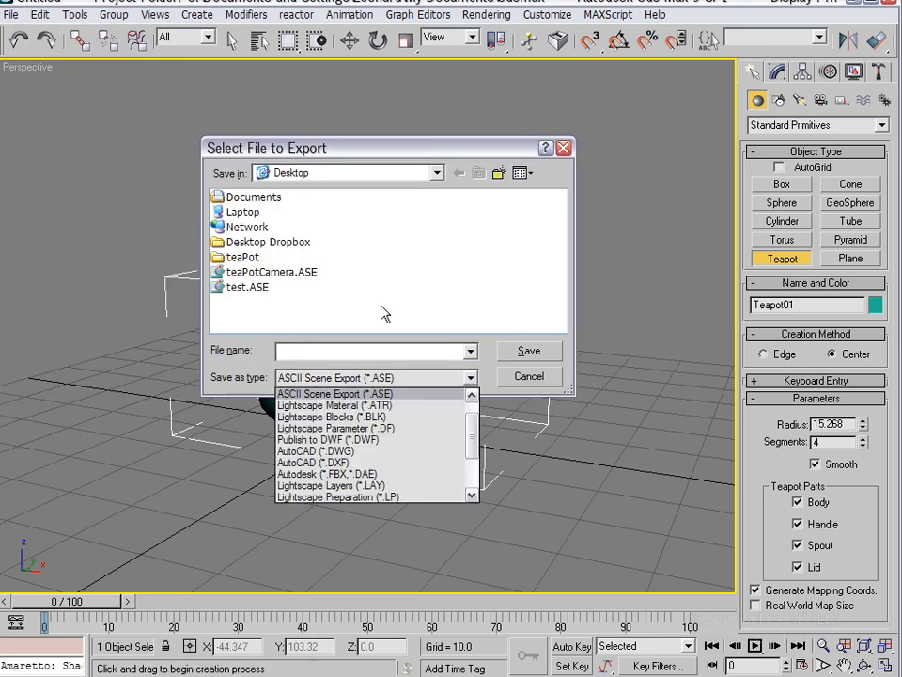
pyautogui.moveTo(481, 414)
pyautogui.mouseDown()
pyautogui.moveTo(481, 487)
pyautogui.moveTo(475, 417)
pyautogui.mouseUp()
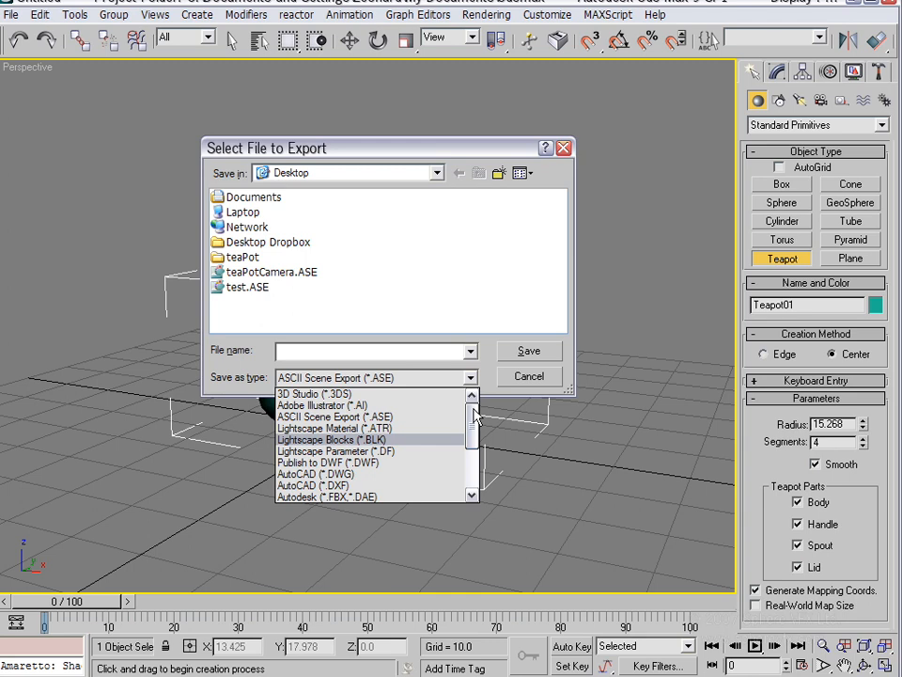
pyautogui.moveTo(474, 417); pyautogui.dragTo(476, 462)
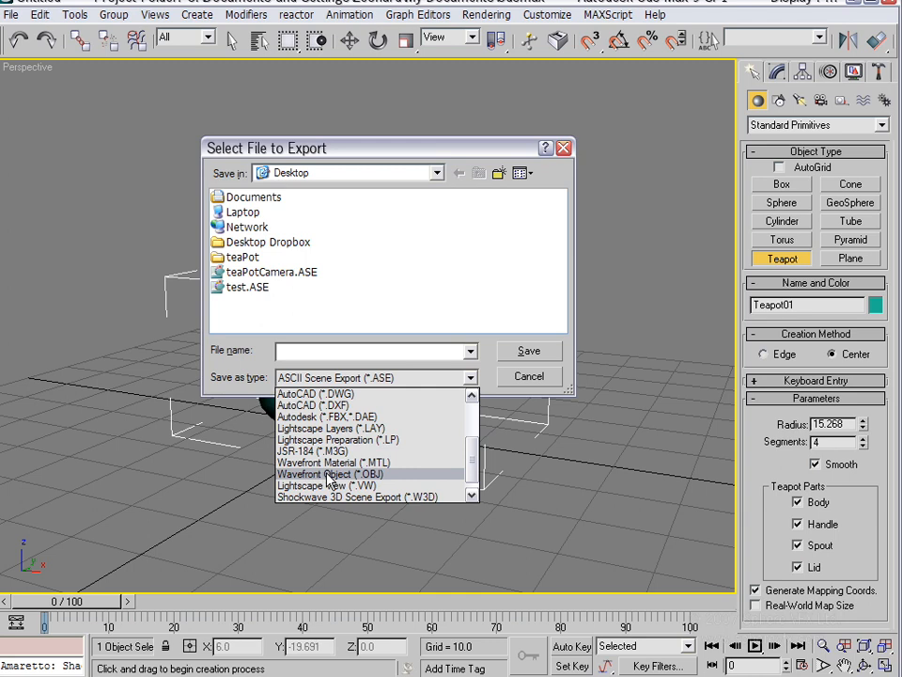
pyautogui.click(302, 421)
# Save the exported teapot directly on the Desktop, outside the teaPot folder, under the file name teaPot01
pyautogui.click(314, 356)
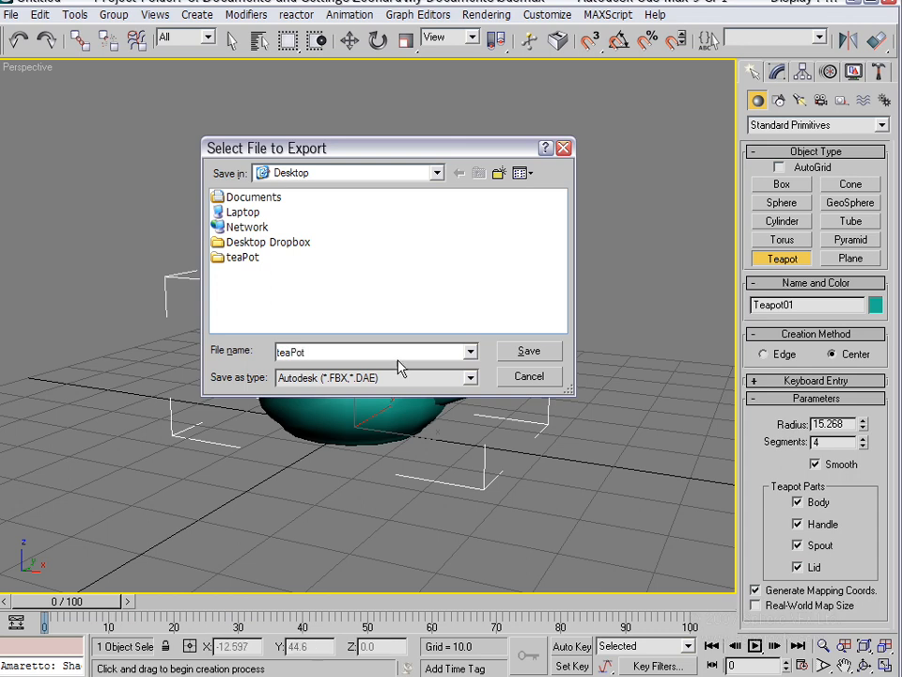
pyautogui.click(520, 352)
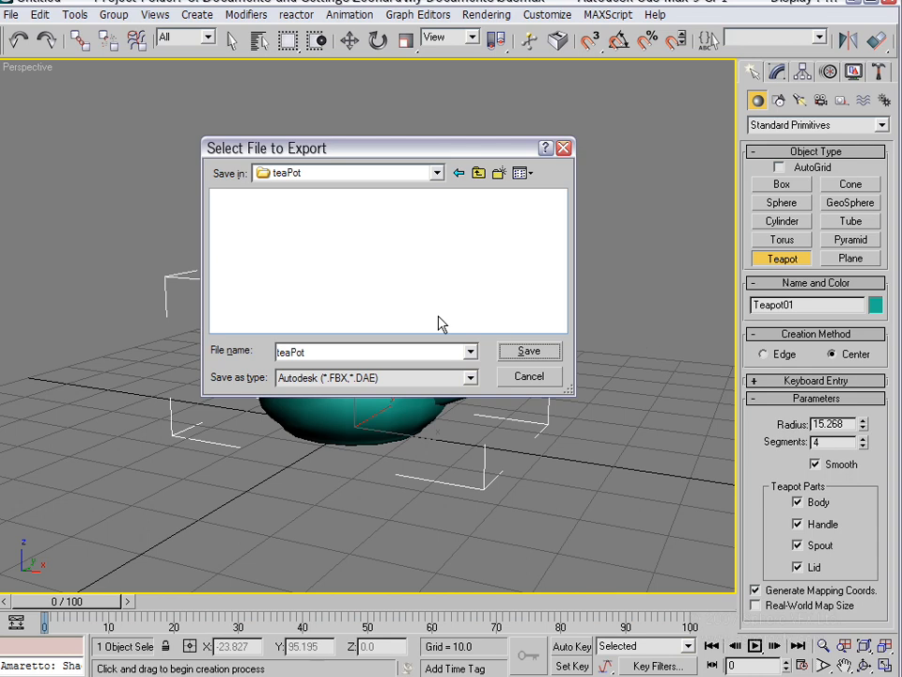
pyautogui.click(479, 173)
pyautogui.doubleClick(318, 352)
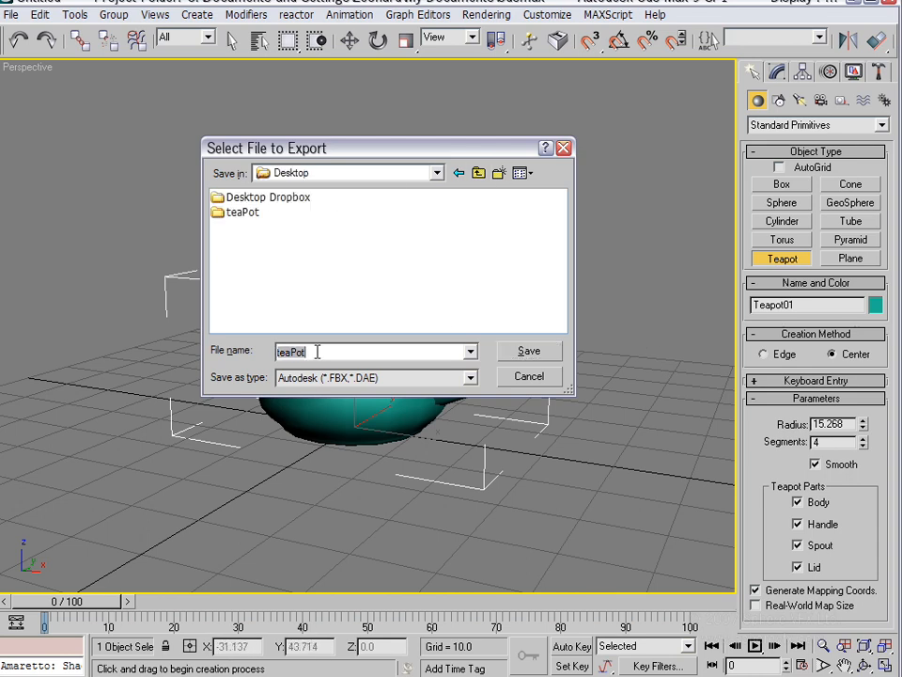
pyautogui.click(327, 351)
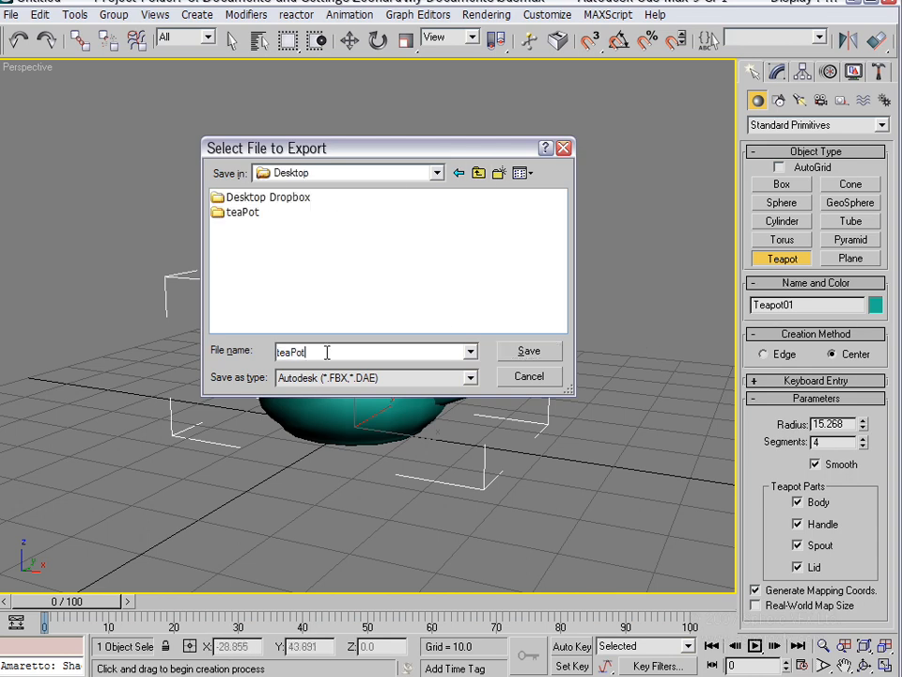
pyautogui.press('Return')
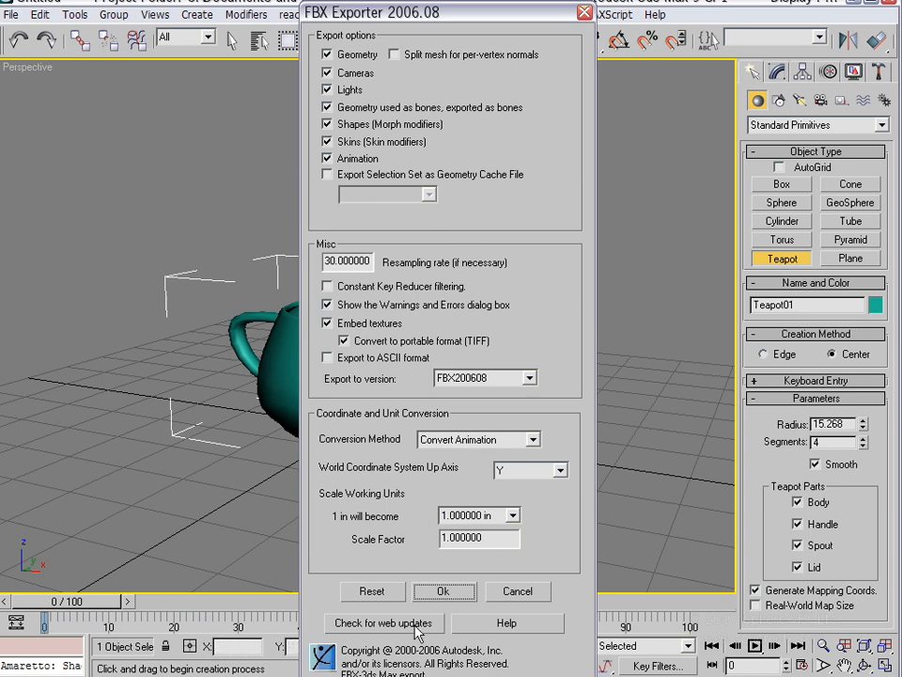
# Reset the FBX Exporter options to their defaults, run the export and dismiss the geometry conversion warning
pyautogui.click(372, 590)
pyautogui.click(441, 592)
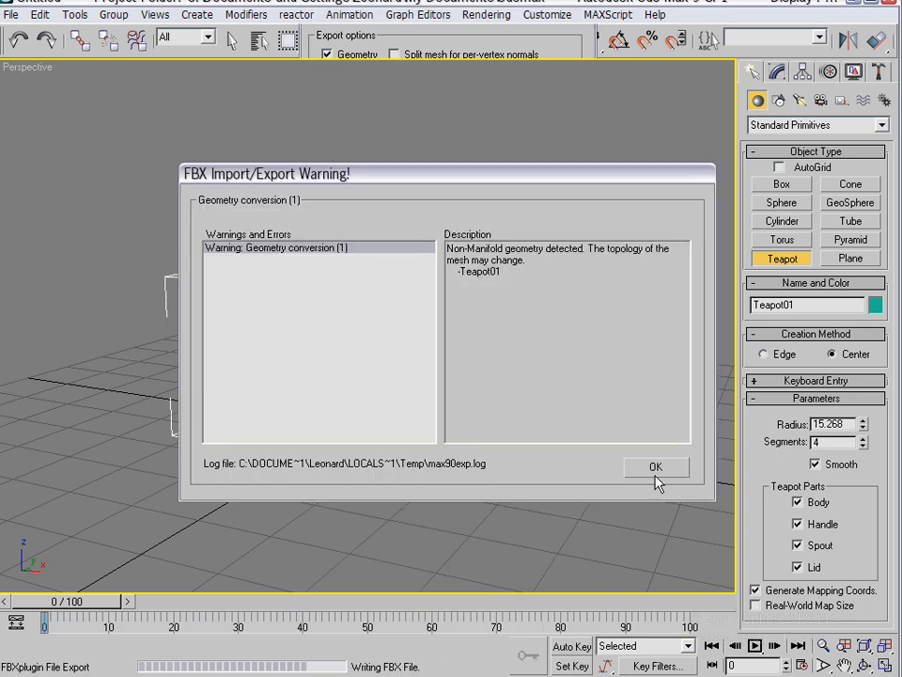
pyautogui.click(660, 476)
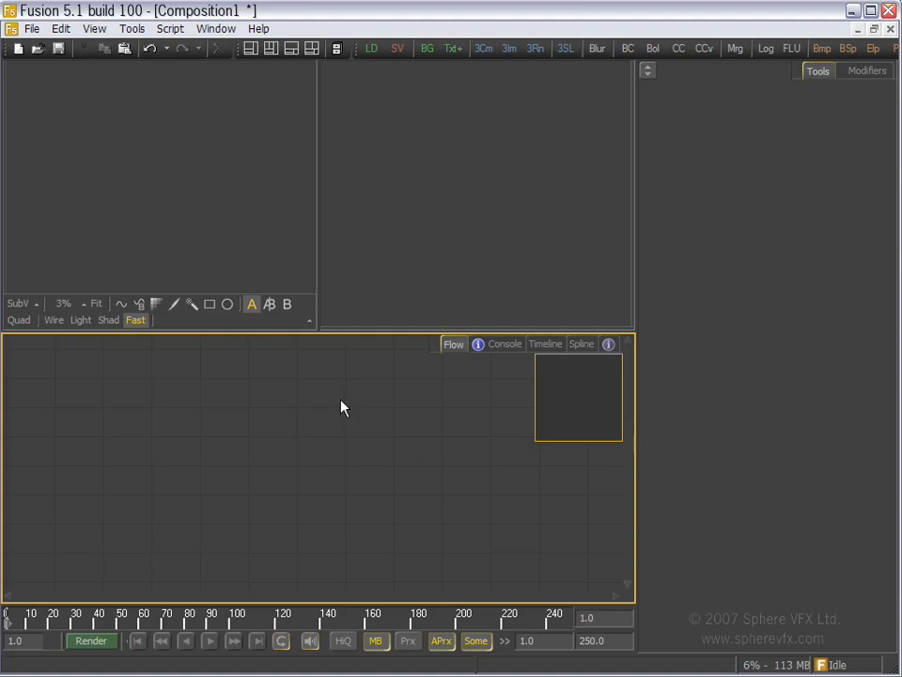
# Switch to Fusion and add an FBX Mesh 3D tool to the empty composition
pyautogui.click(132, 28)
pyautogui.moveTo(143, 58)
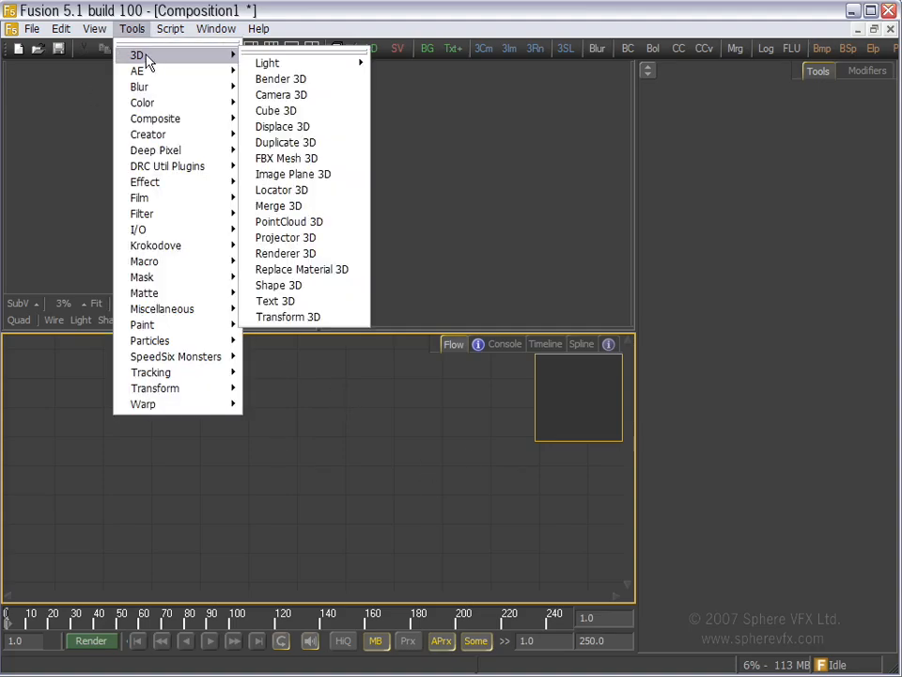
pyautogui.click(311, 164)
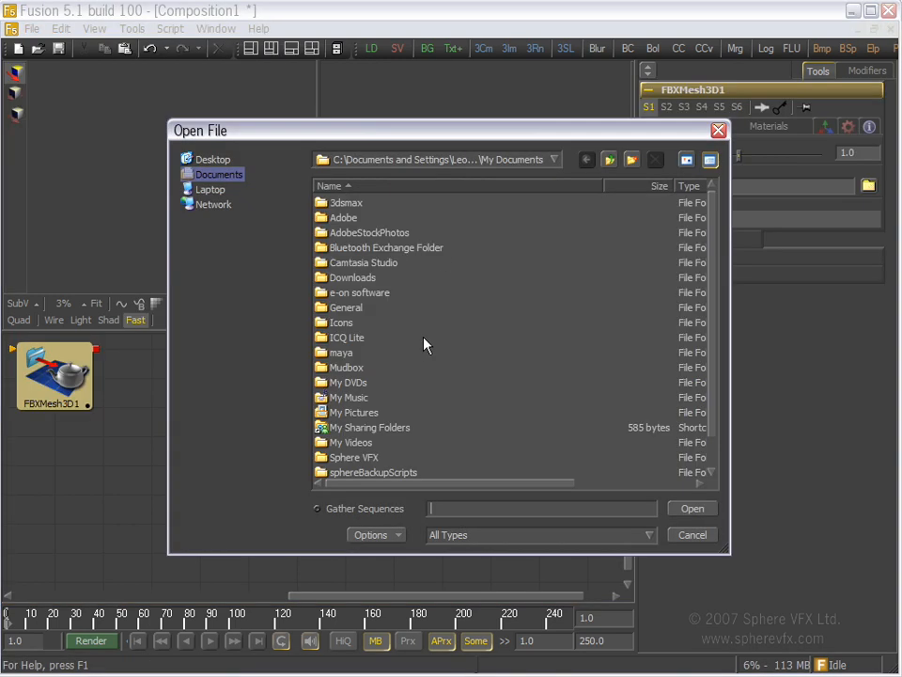
# Limit the file list to FBX Files (*.fbx) and load teaPot01.FBX from the Desktop into the mesh tool
pyautogui.click(459, 536)
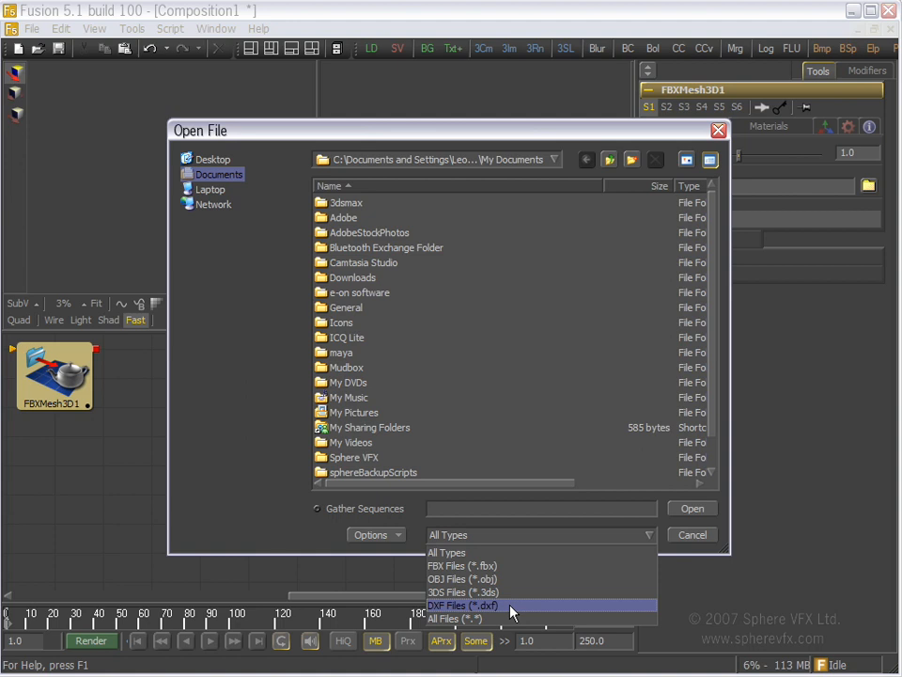
pyautogui.click(489, 567)
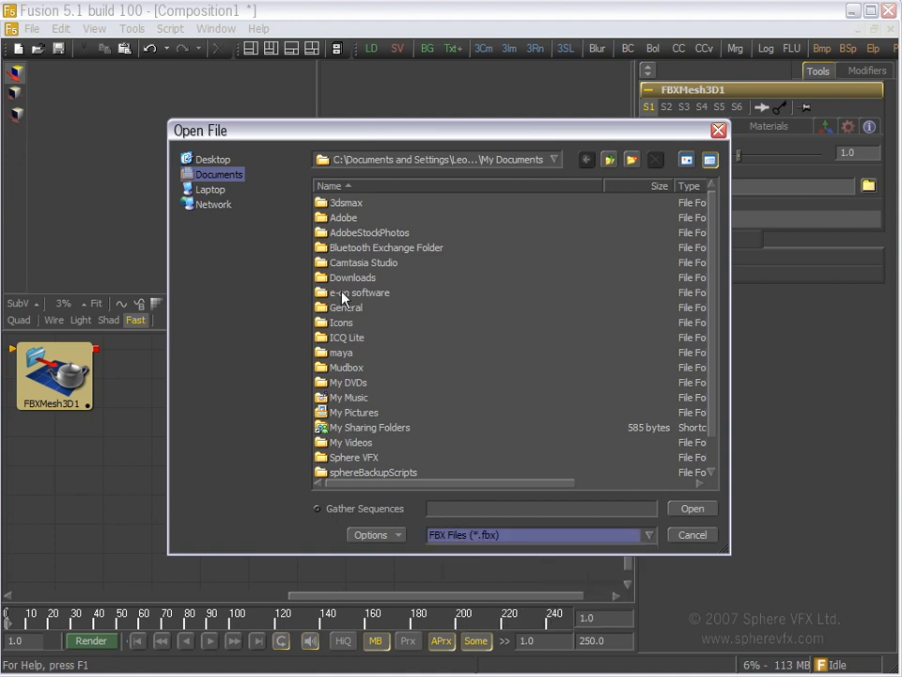
pyautogui.click(213, 159)
pyautogui.click(353, 233)
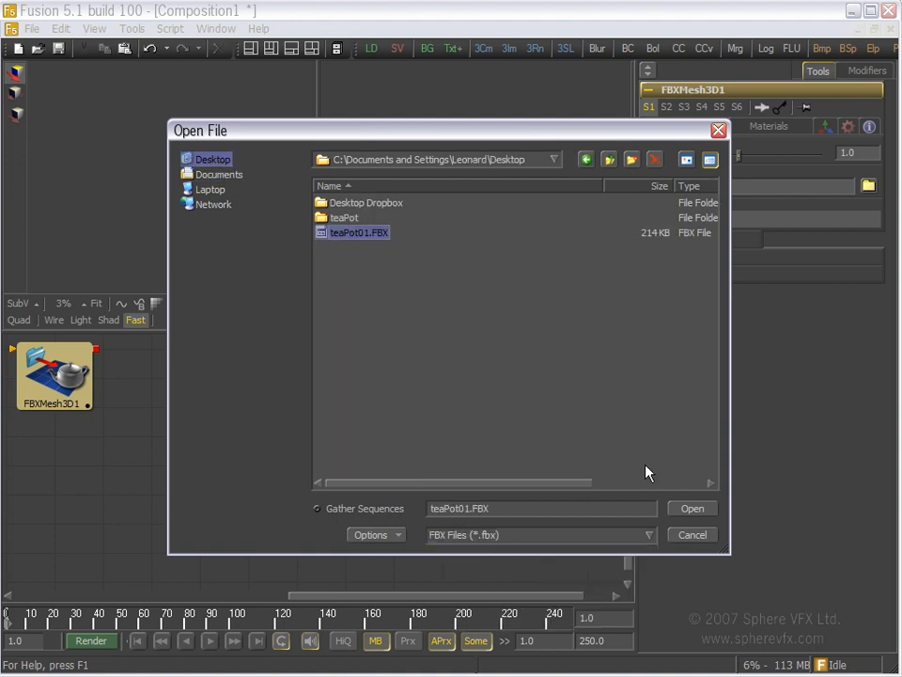
pyautogui.click(693, 510)
# Switch to a single-viewer layout, show the FBX mesh node in the viewer and enlarge the viewer area
pyautogui.click(254, 49)
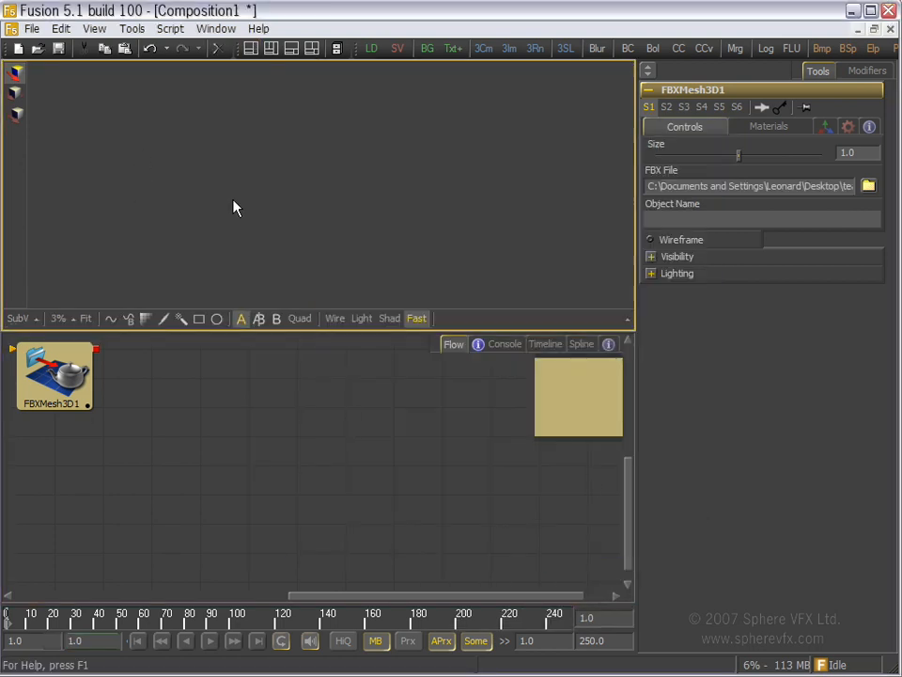
pyautogui.moveTo(71, 373); pyautogui.dragTo(271, 256)
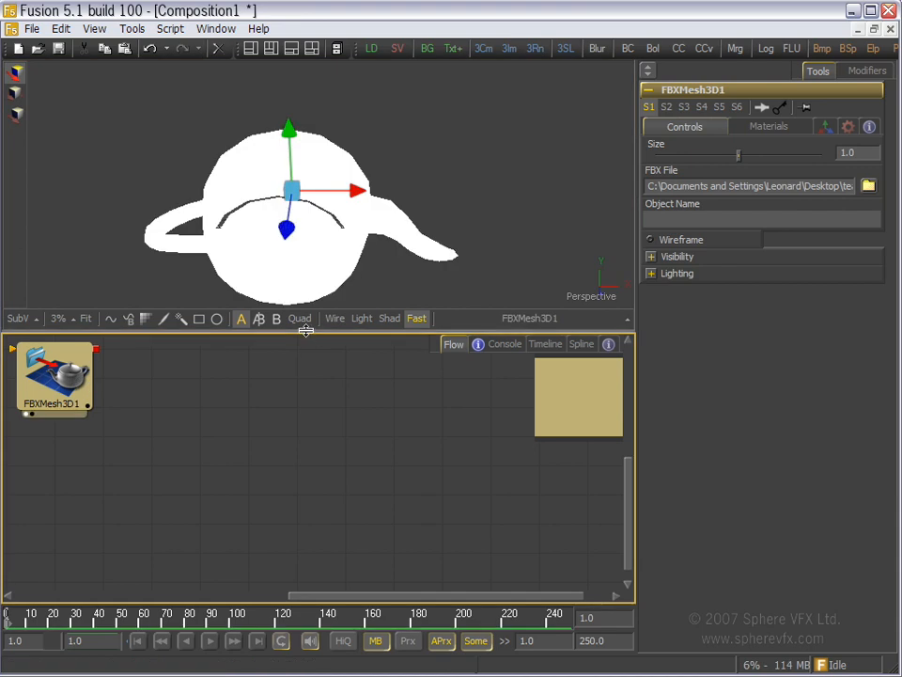
pyautogui.moveTo(307, 335); pyautogui.dragTo(307, 392)
pyautogui.keyDown('alt'); pyautogui.moveTo(348, 223); pyautogui.dragTo(379, 272, button='middle'); pyautogui.keyUp('alt')
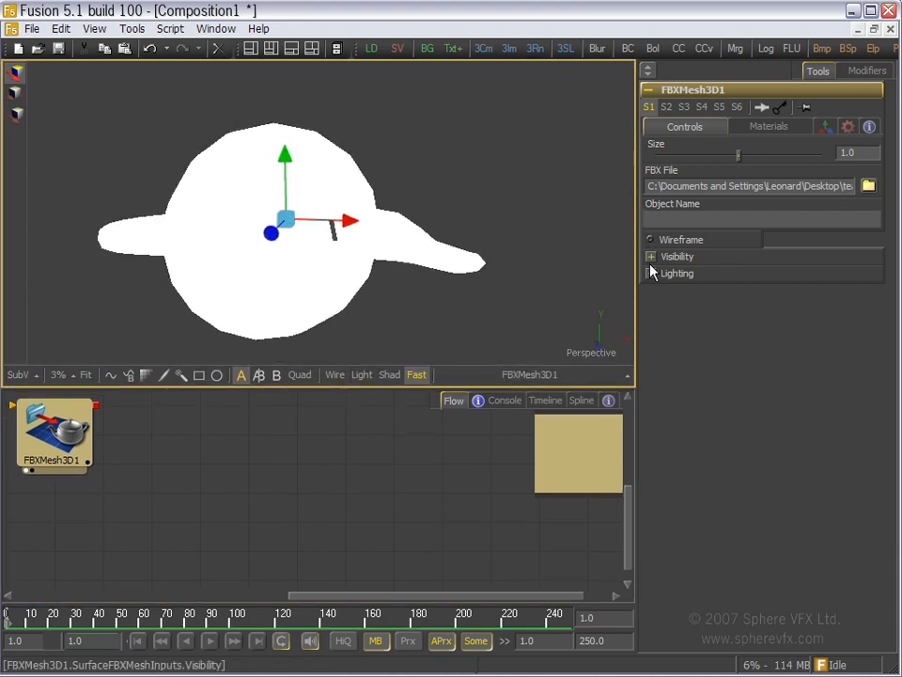
# Set the teapot mesh's X Rotation to -90 and turn on lighting and shadows in the 3D view
pyautogui.click(826, 126)
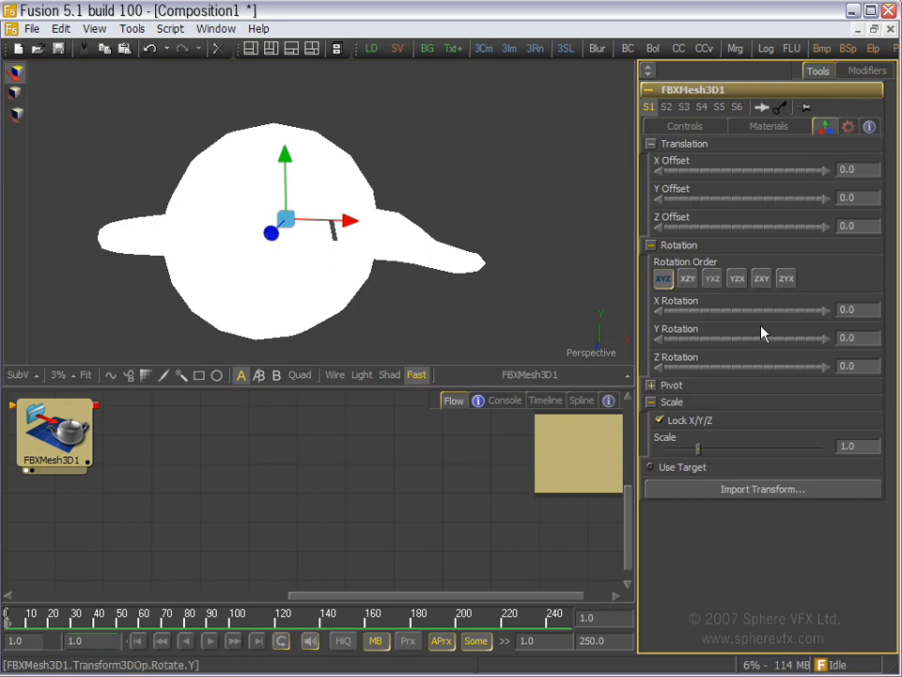
pyautogui.moveTo(709, 312); pyautogui.dragTo(679, 313)
pyautogui.click(859, 311)
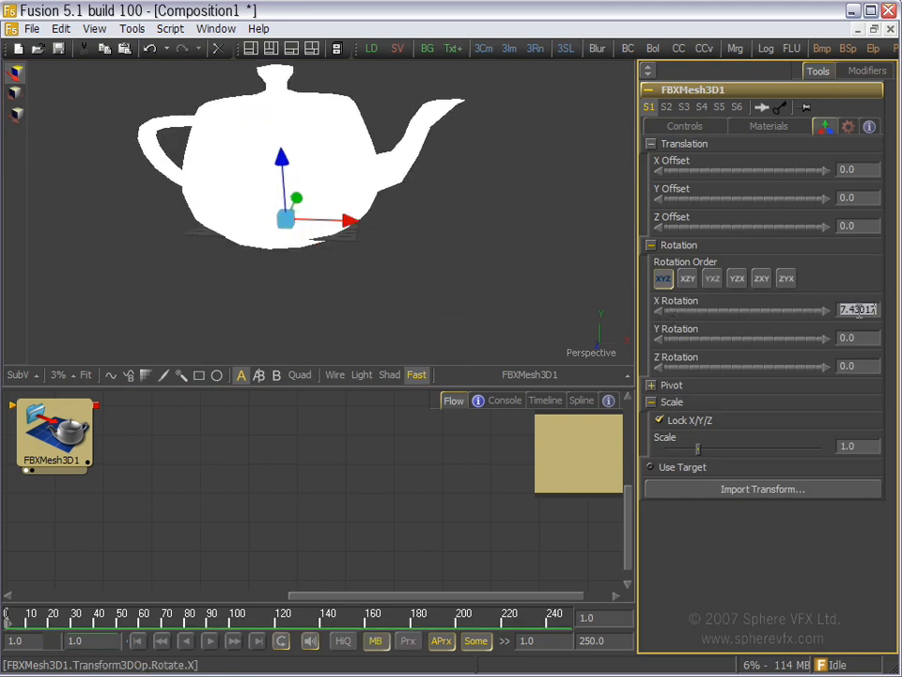
pyautogui.write('90')
pyautogui.press('Tab')
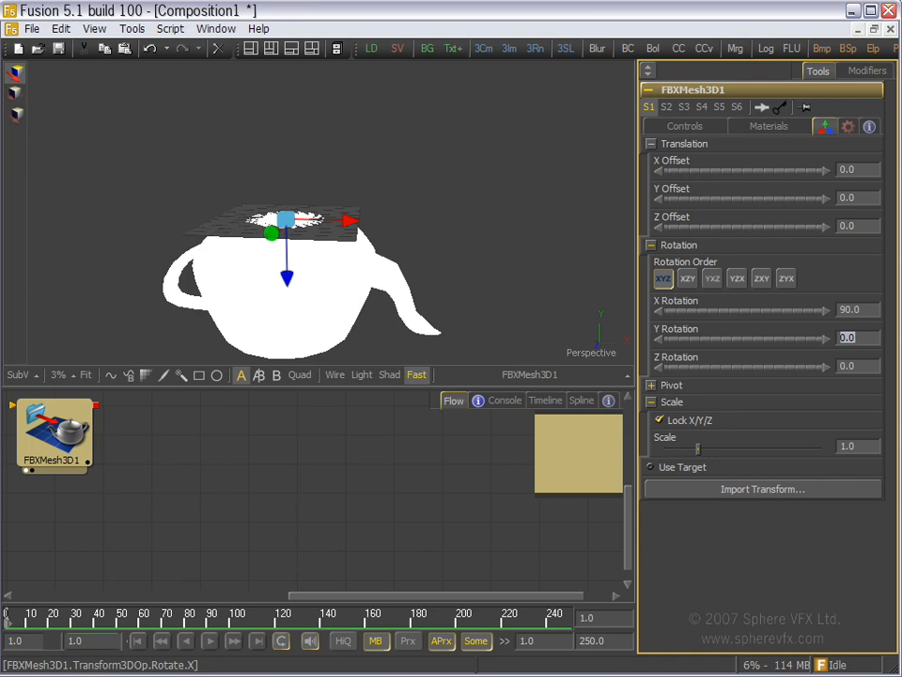
pyautogui.click(842, 308)
pyautogui.write('-')
pyautogui.press('Tab')
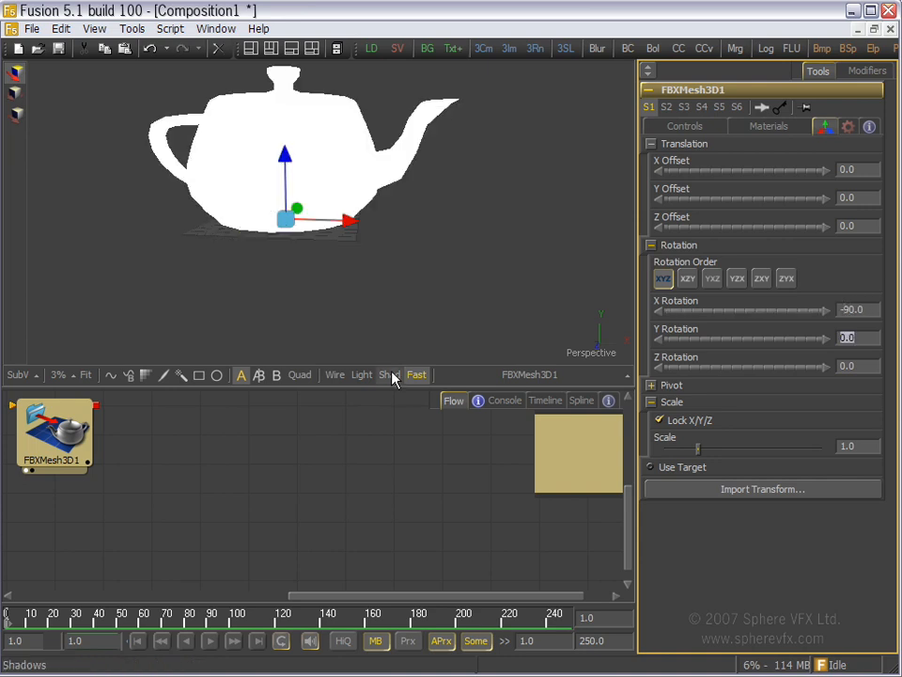
pyautogui.click(363, 375)
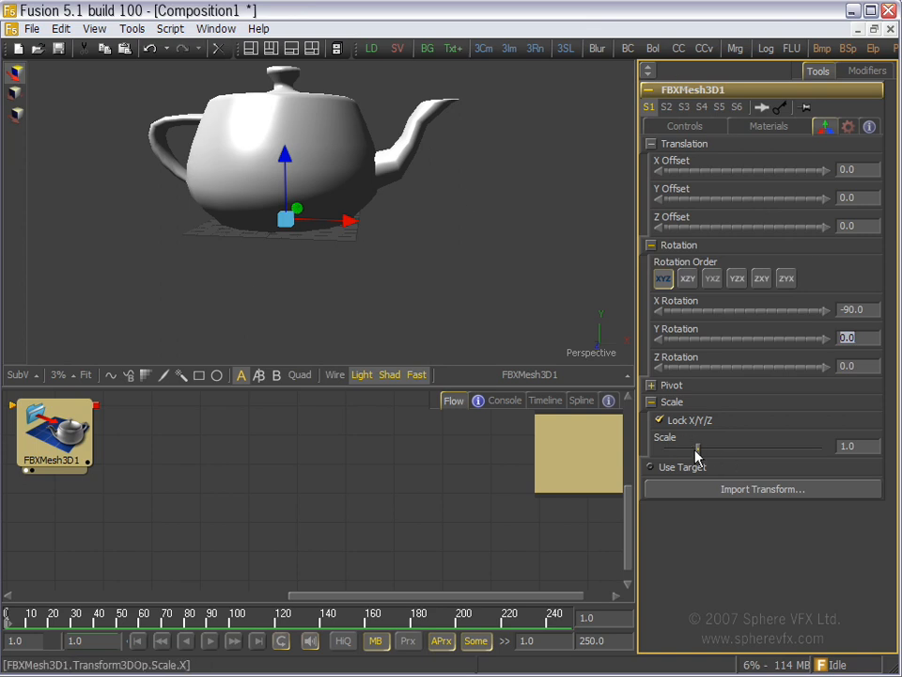
# Reduce the teapot mesh's Size to about 0.178 in the FBX mesh tool's controls
pyautogui.moveTo(698, 450); pyautogui.dragTo(700, 450)
pyautogui.click(677, 129)
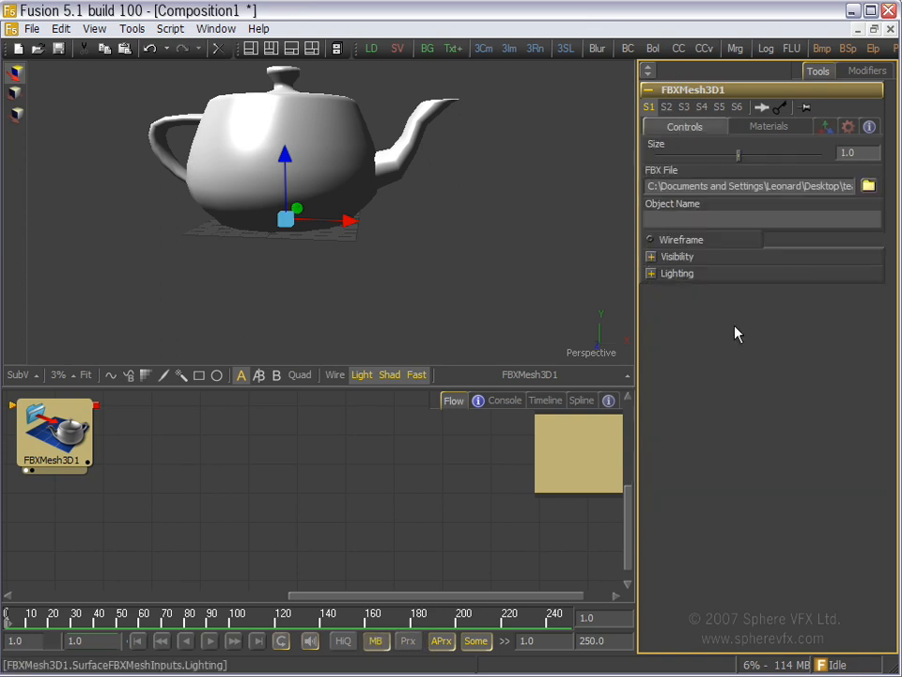
pyautogui.moveTo(739, 157); pyautogui.dragTo(646, 166)
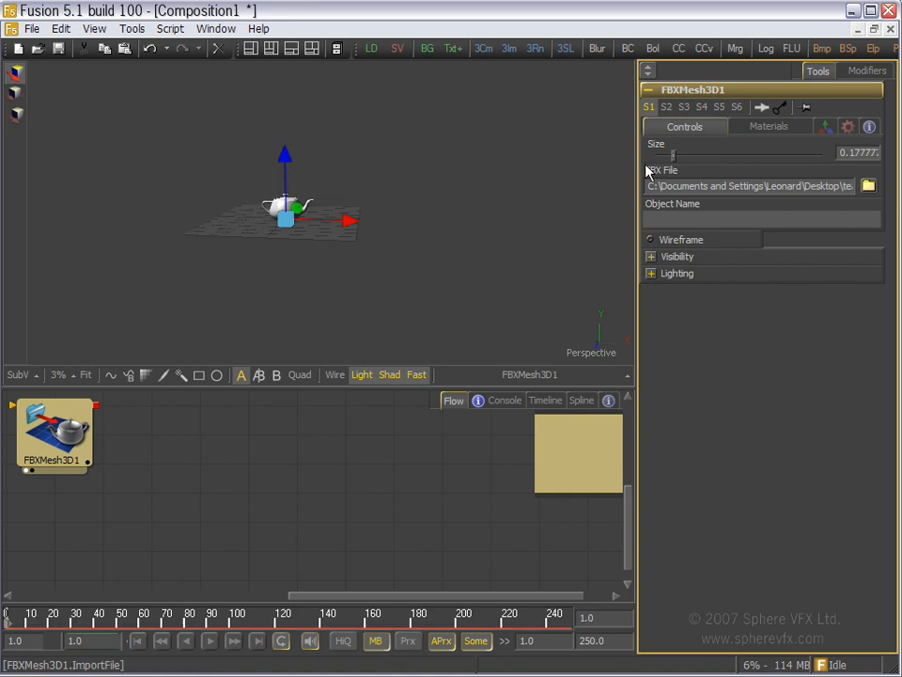
# Fit the scaled-down teapot in the 3D perspective view and orbit slightly around it to inspect its shape
pyautogui.rightClick(413, 251)
pyautogui.moveTo(480, 278)
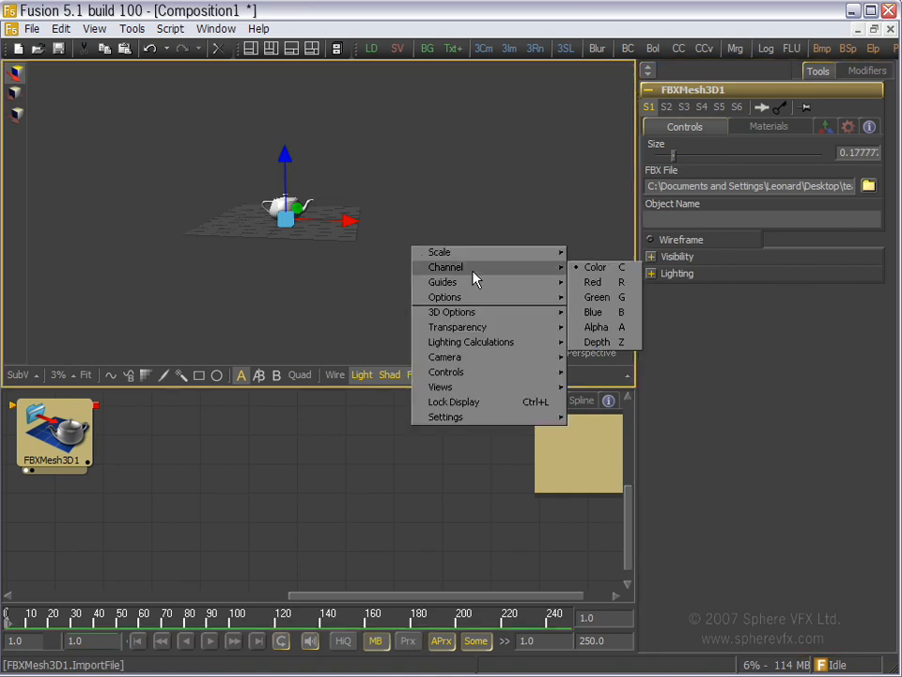
pyautogui.click(391, 277)
pyautogui.hotkey('ctrl', 'f')
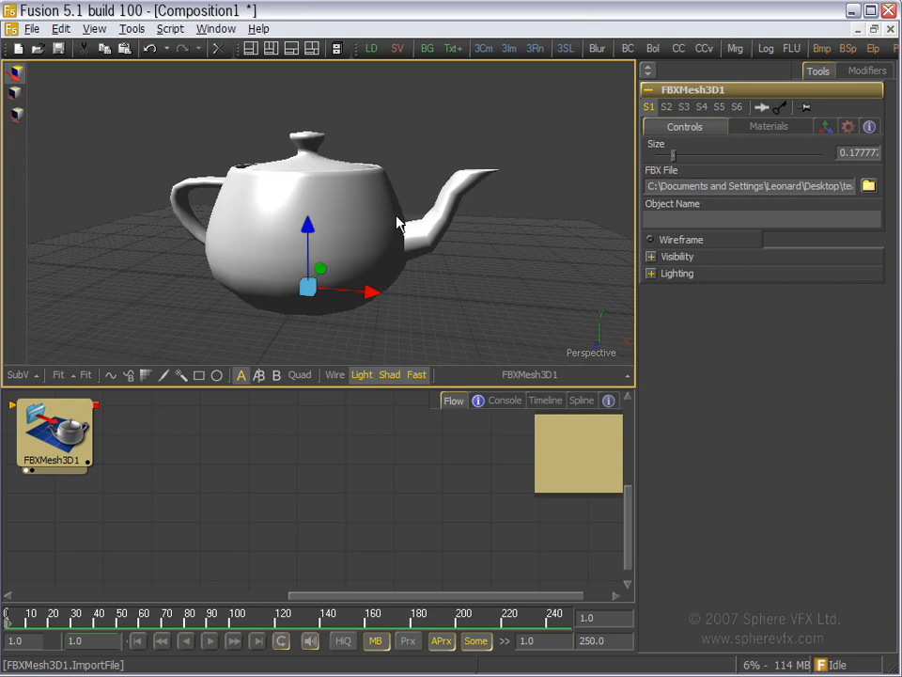
pyautogui.keyDown('alt'); pyautogui.moveTo(241, 229); pyautogui.dragTo(207, 181, button='middle'); pyautogui.keyUp('alt')
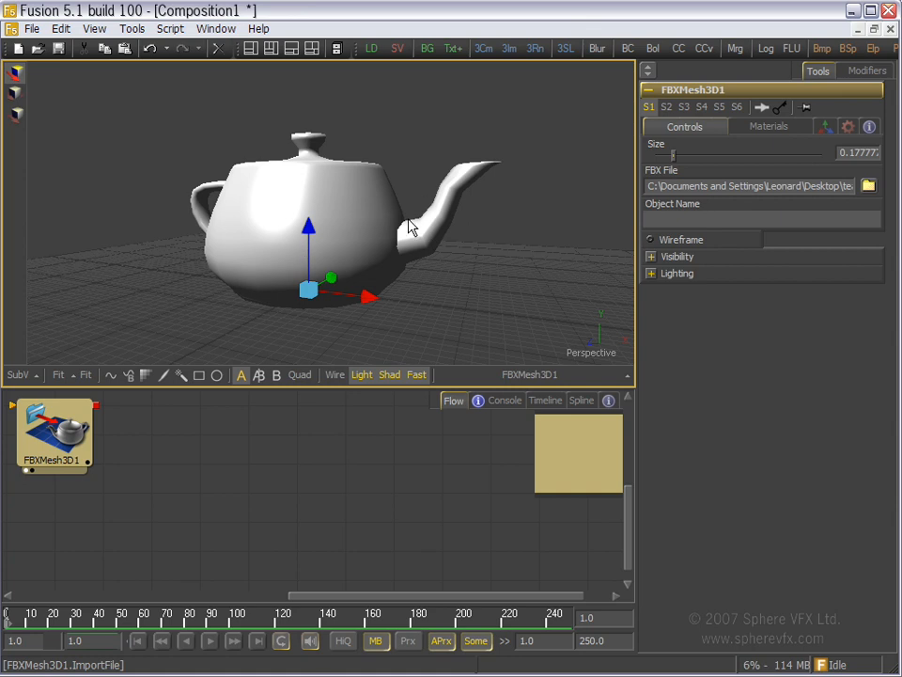
pyautogui.moveTo(21, 431); pyautogui.dragTo(309, 460, button='middle')
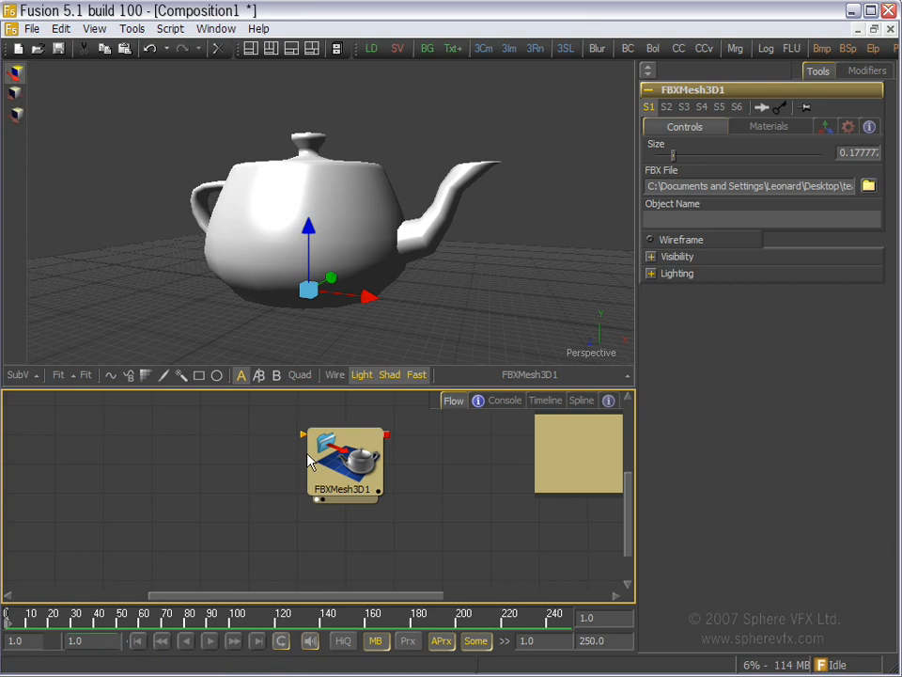
pyautogui.moveTo(304, 434); pyautogui.dragTo(193, 474)
pyautogui.moveTo(193, 467); pyautogui.dragTo(250, 495)
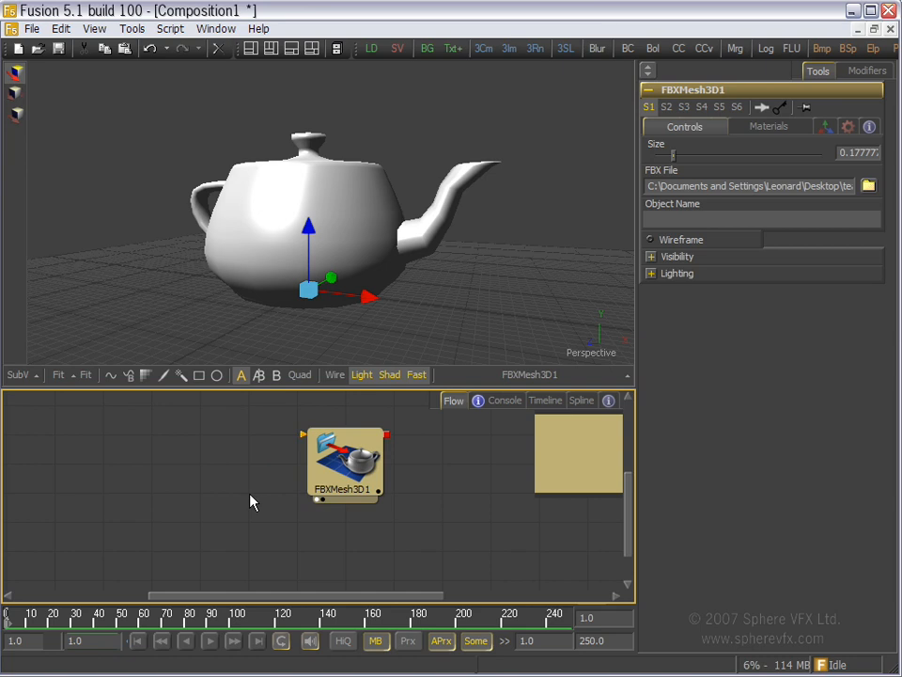